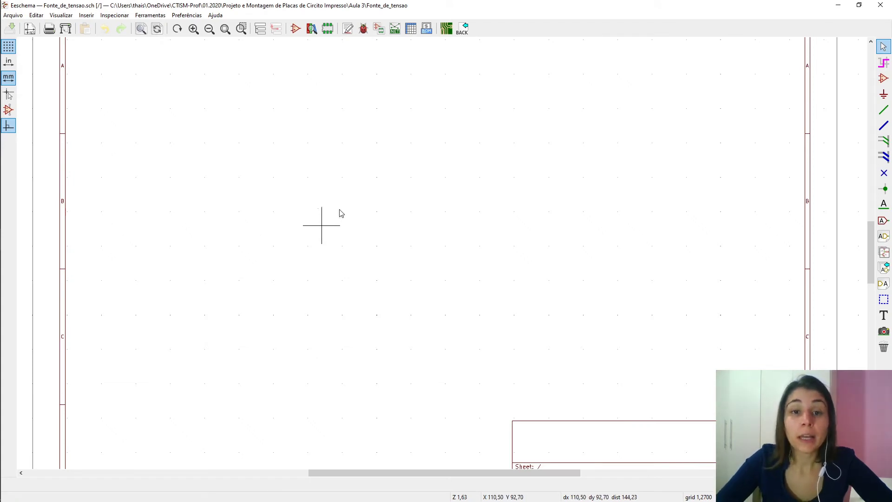
{"action": "scroll", "coordinate": [348, 182], "scroll_direction": "down", "scroll_amount": 2}
{"action": "scroll", "coordinate": [435, 240], "scroll_direction": "down", "scroll_amount": 6}
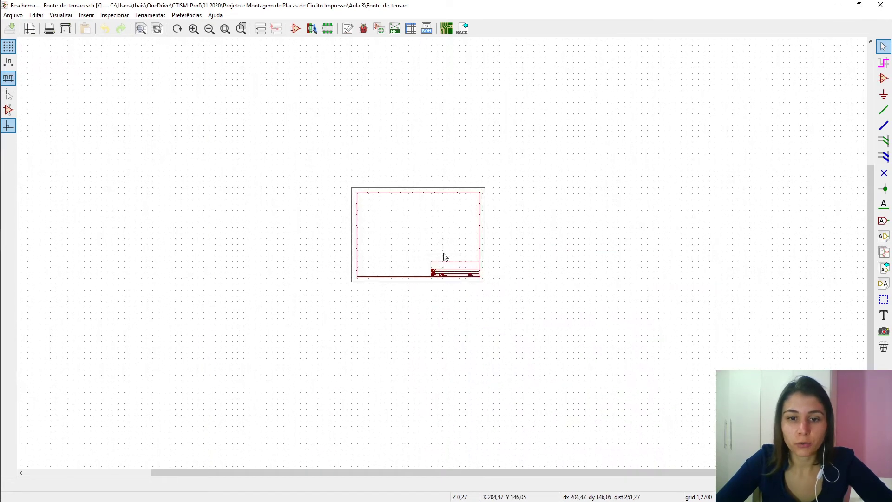
{"action": "scroll", "coordinate": [444, 256], "scroll_direction": "up", "scroll_amount": 5}
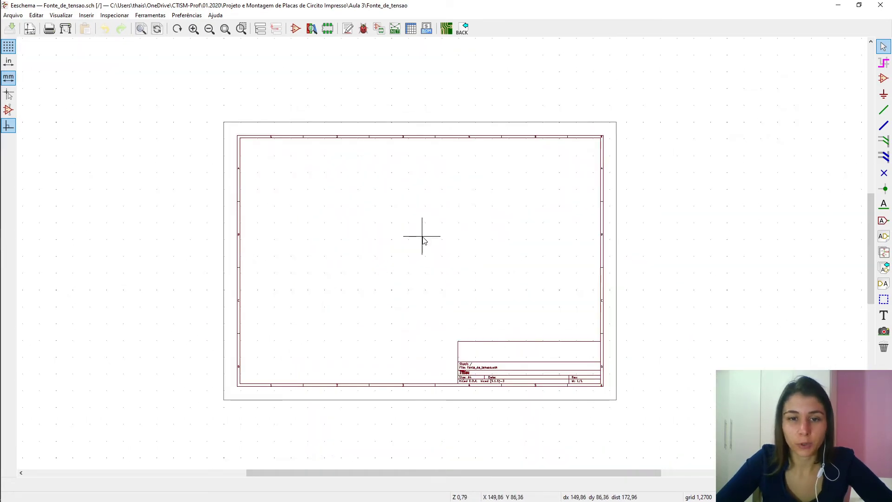
{"action": "scroll", "coordinate": [444, 256], "scroll_direction": "up", "scroll_amount": 1}
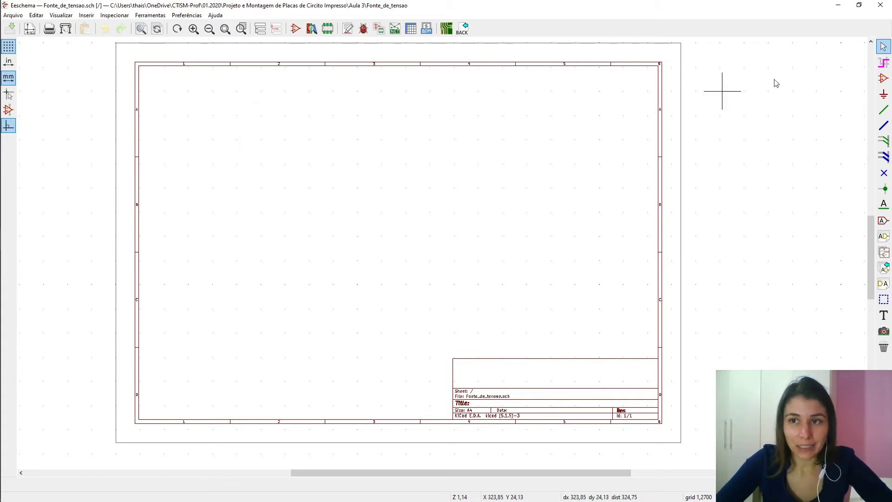
Step: Close the schematic editor and open the Symbol Editor from the KiCad project window
{"action": "left_click", "coordinate": [880, 5]}
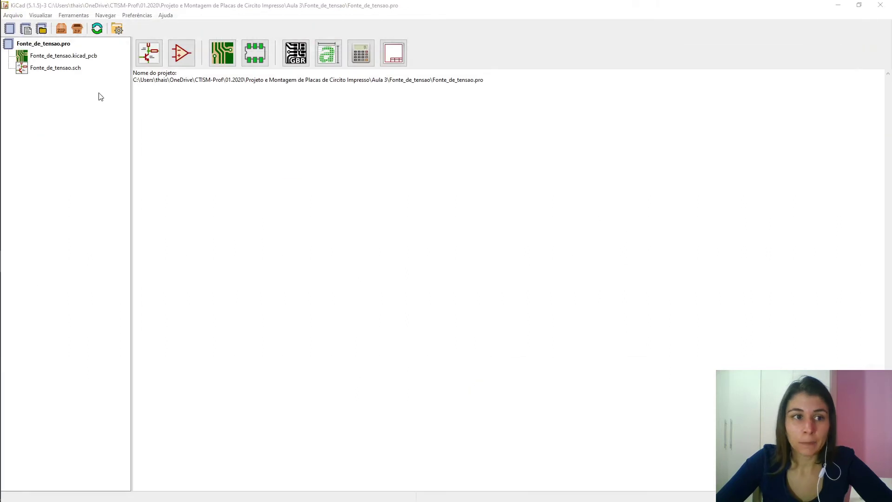
{"action": "left_click", "coordinate": [181, 59]}
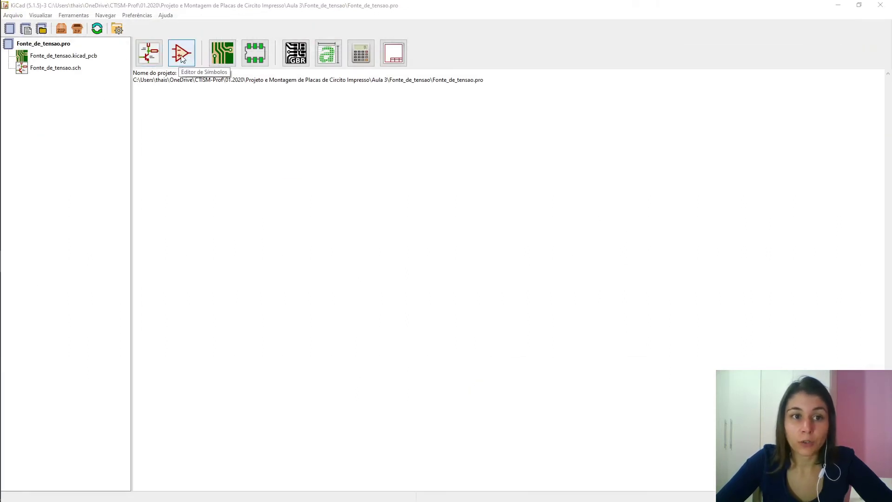
{"action": "left_click", "coordinate": [181, 57]}
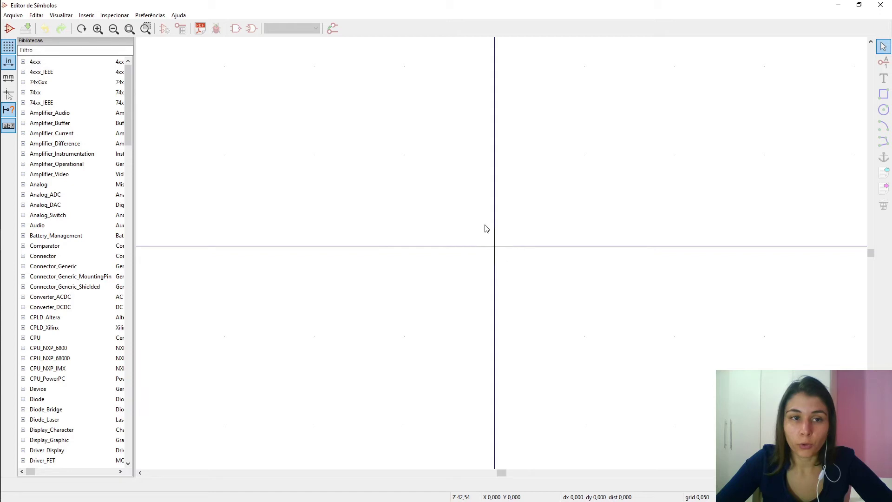
Step: Start a new symbol in the custom library listed between Switch and Timer
{"action": "left_click", "coordinate": [9, 30]}
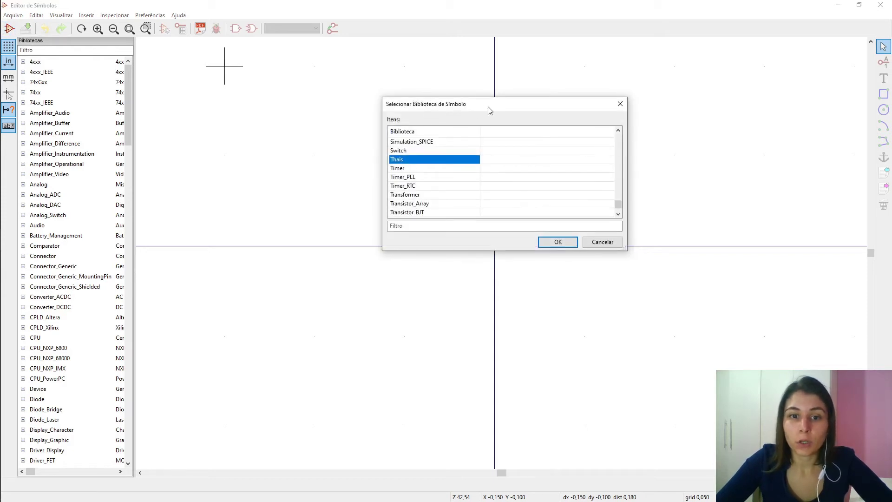
{"action": "left_click_drag", "start_coordinate": [467, 97], "coordinate": [458, 56]}
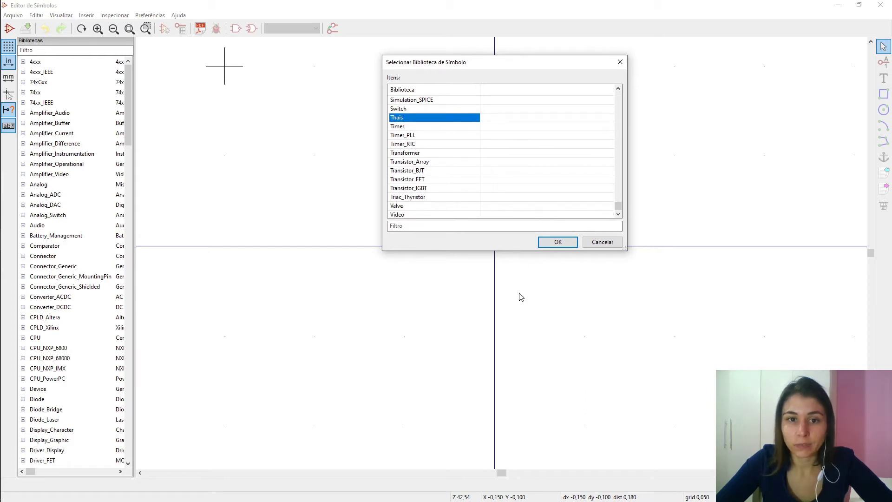
{"action": "left_click_drag", "start_coordinate": [490, 251], "coordinate": [493, 293]}
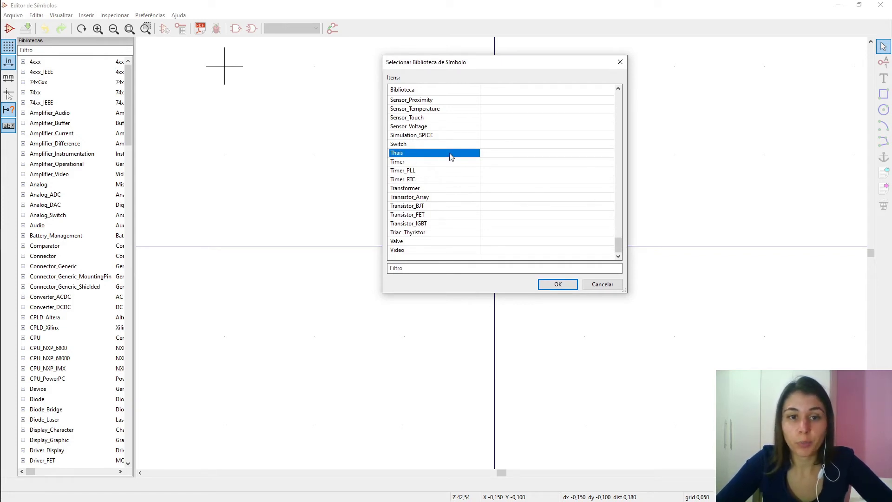
{"action": "left_click", "coordinate": [555, 283]}
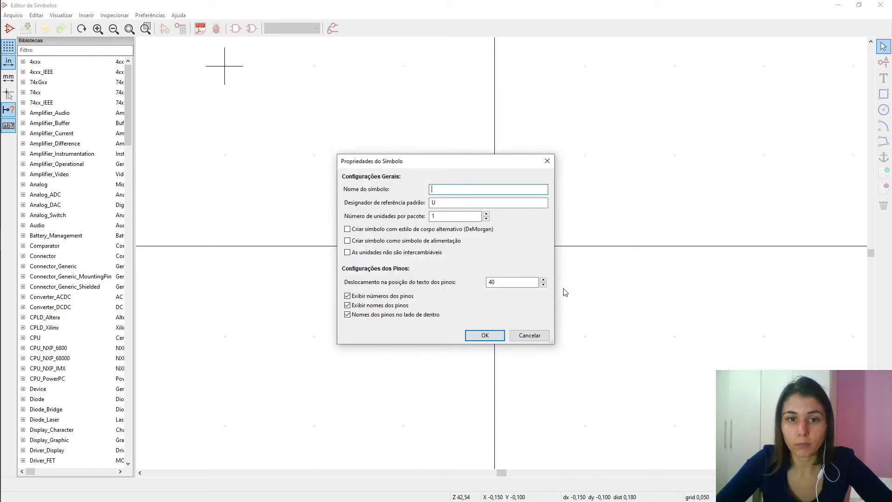
Step: Create the symbol with the name 7815, keeping default reference designator U and 1 unit per package
{"action": "left_click_drag", "start_coordinate": [407, 163], "coordinate": [422, 122]}
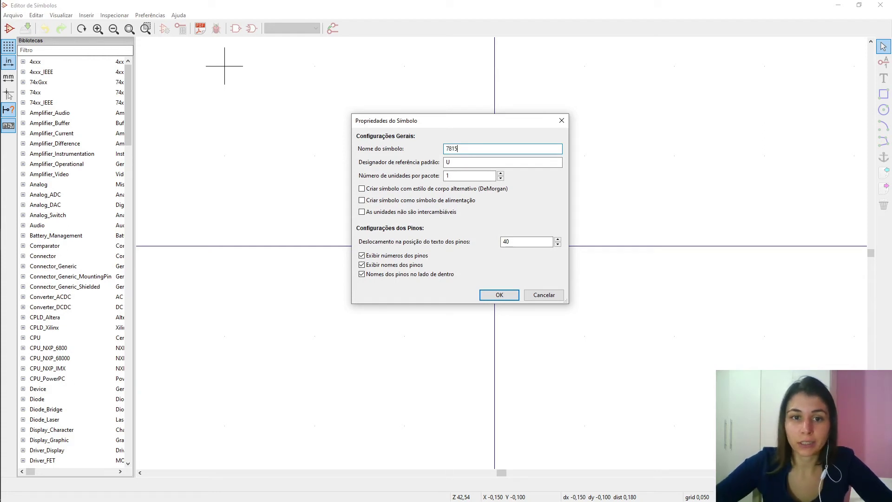
{"action": "left_click", "coordinate": [460, 163]}
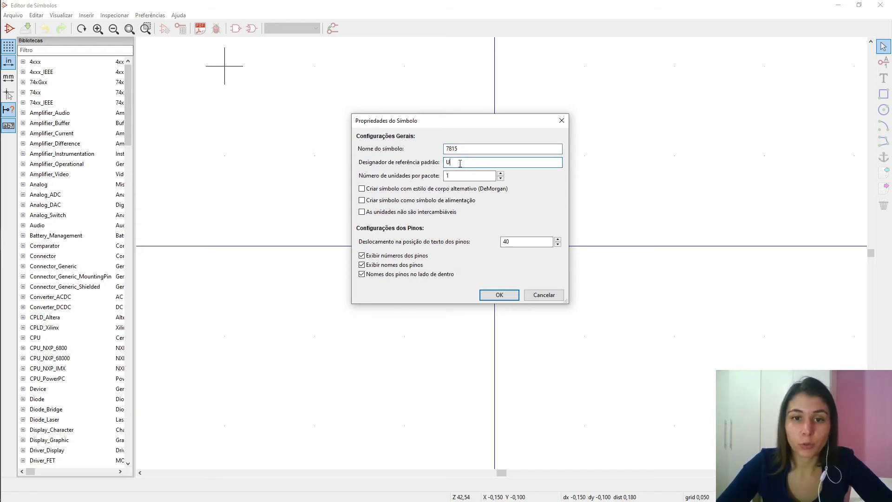
{"action": "left_click", "coordinate": [459, 177]}
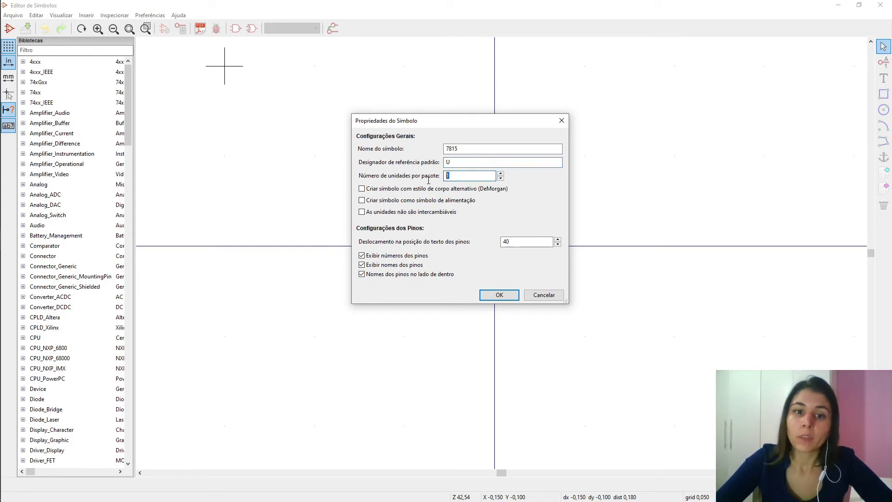
{"action": "left_click_drag", "start_coordinate": [454, 177], "coordinate": [437, 180]}
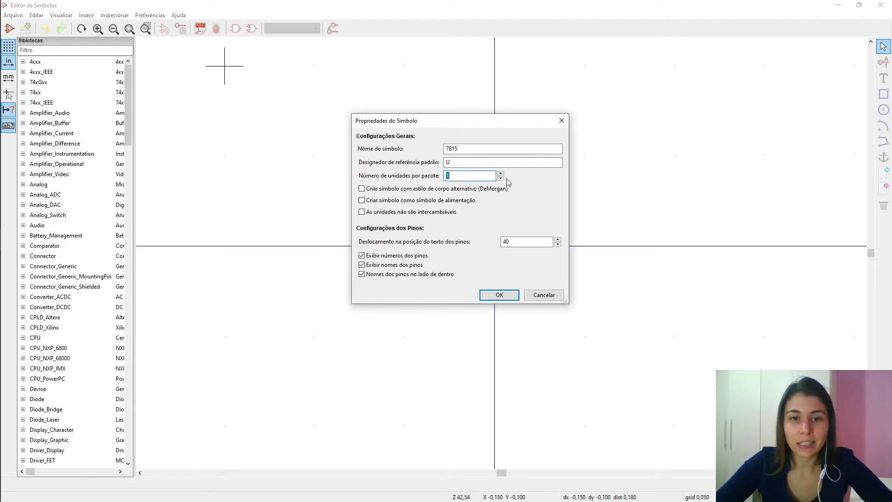
{"action": "left_click", "coordinate": [463, 175]}
{"action": "left_click", "coordinate": [455, 177]}
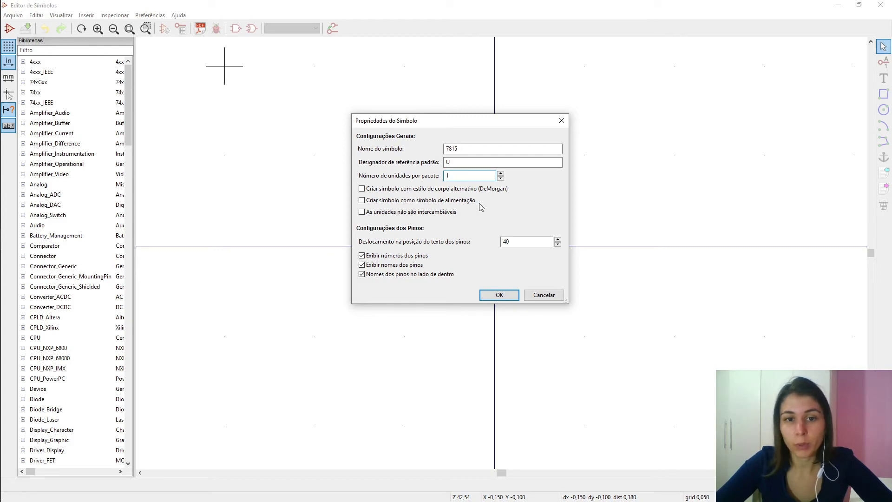
{"action": "left_click", "coordinate": [492, 295]}
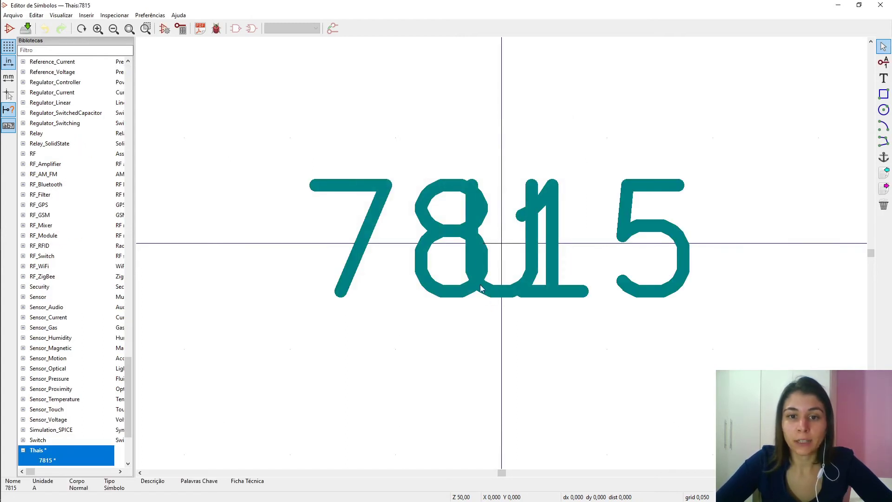
Step: Move the 7815 value field straight up from the origin to X 0, Y -0.300
{"action": "scroll", "coordinate": [516, 362], "scroll_direction": "down", "scroll_amount": 4}
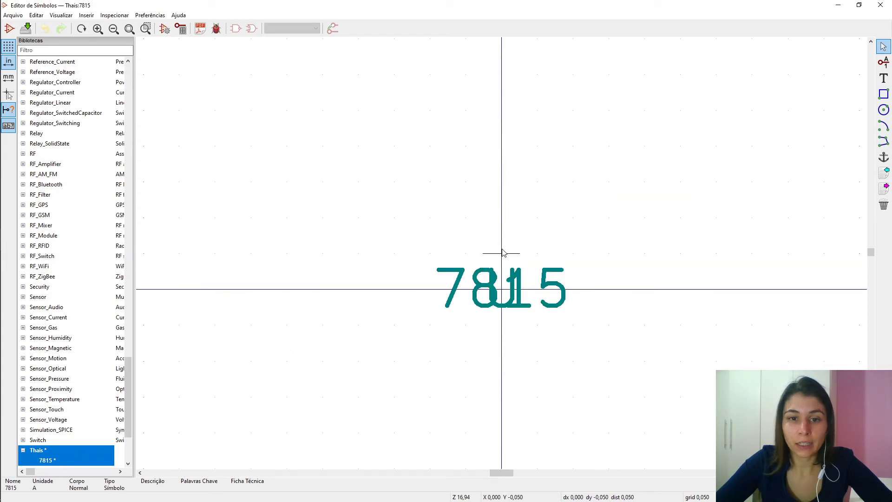
{"action": "scroll", "coordinate": [502, 279], "scroll_direction": "up", "scroll_amount": 2}
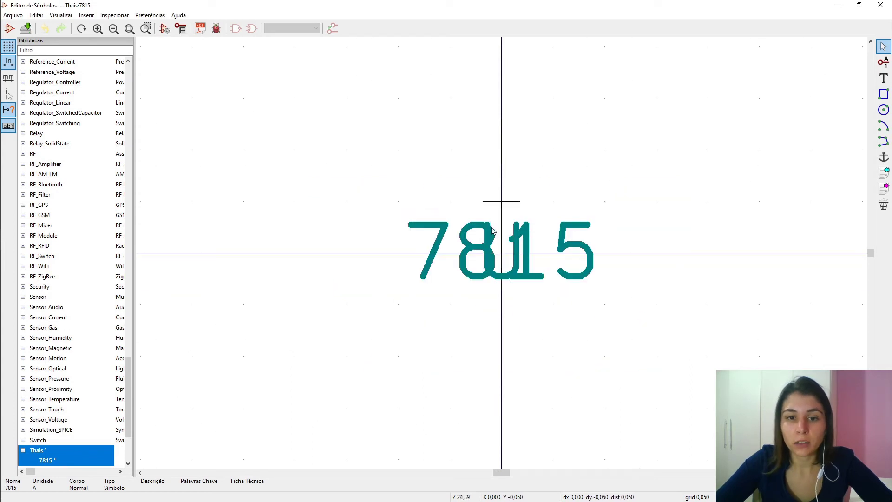
{"action": "scroll", "coordinate": [511, 260], "scroll_direction": "down", "scroll_amount": 10}
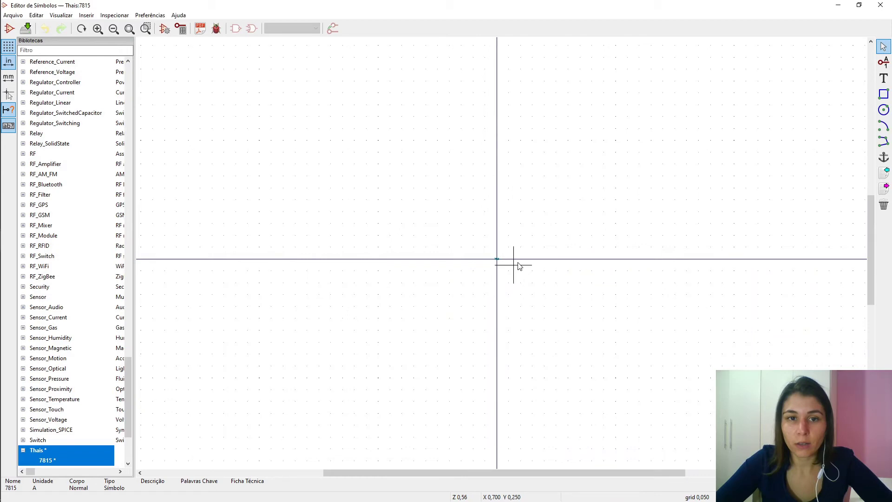
{"action": "scroll", "coordinate": [501, 255], "scroll_direction": "up", "scroll_amount": 4}
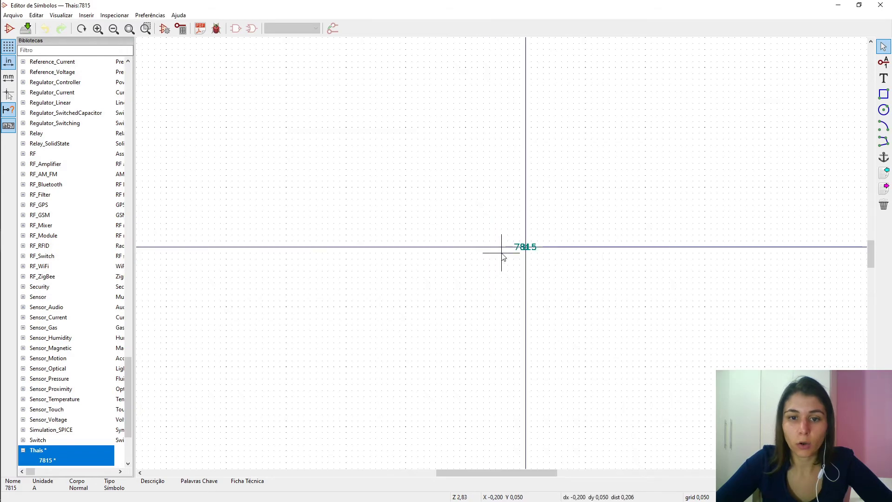
{"action": "scroll", "coordinate": [502, 257], "scroll_direction": "up", "scroll_amount": 3}
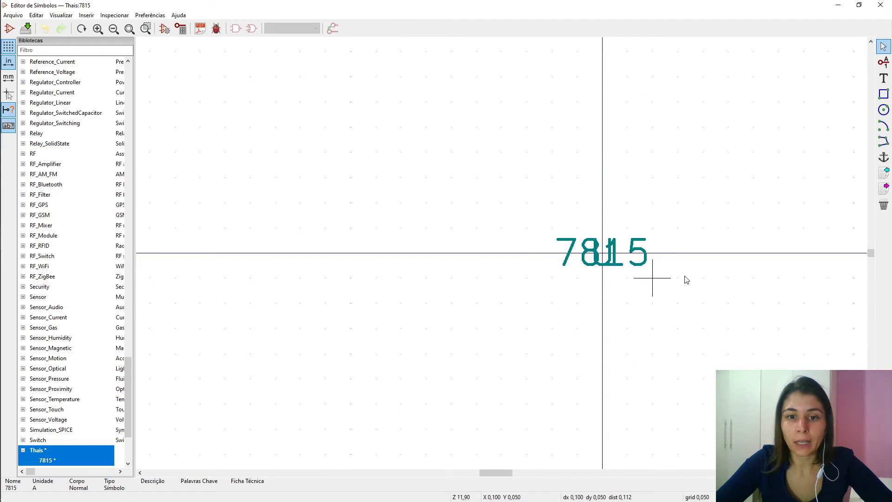
{"action": "scroll", "coordinate": [602, 253], "scroll_direction": "up", "scroll_amount": 1}
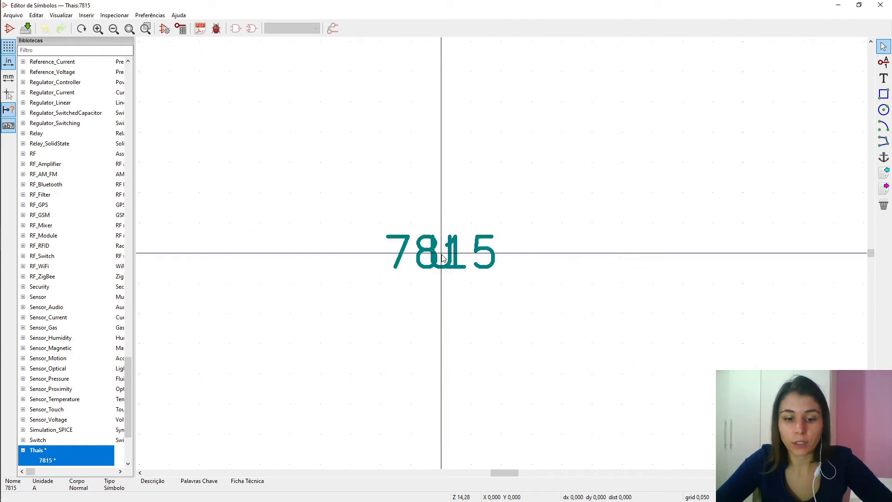
{"action": "left_click", "coordinate": [442, 258]}
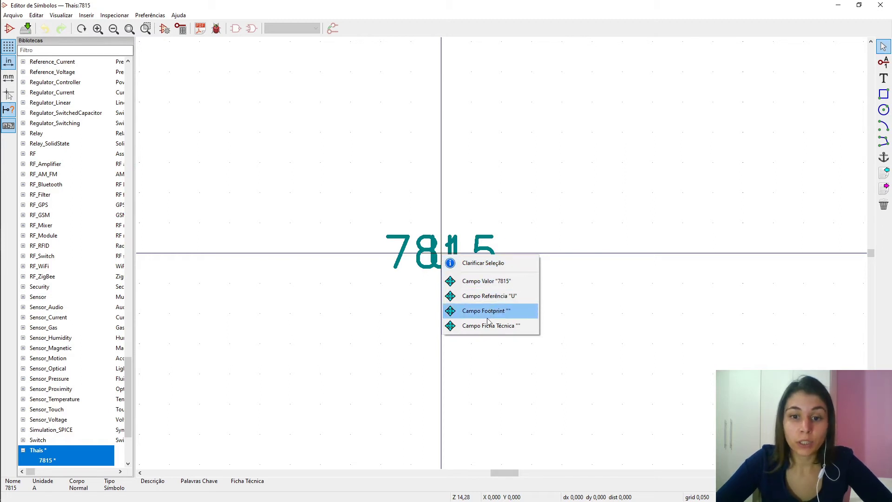
{"action": "left_click", "coordinate": [474, 281]}
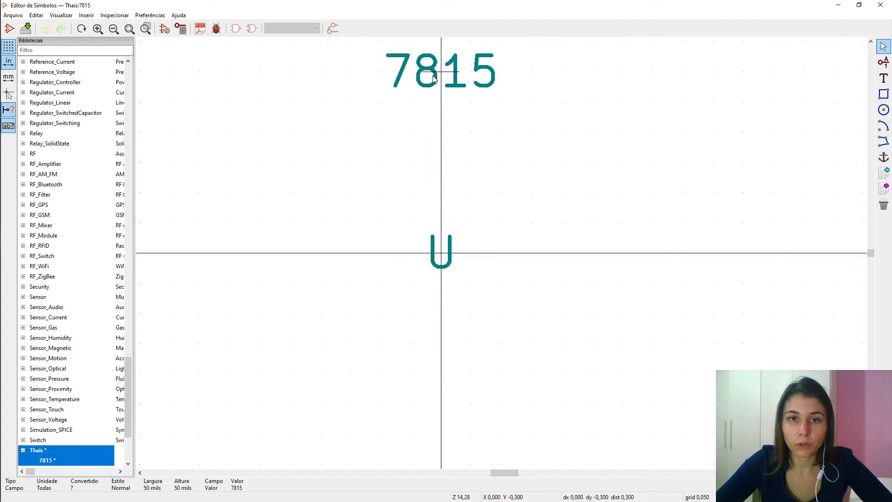
{"action": "left_click", "coordinate": [433, 79]}
Step: Move the U reference field straight down the vertical axis to five grid steps below the origin
{"action": "left_click", "coordinate": [442, 254]}
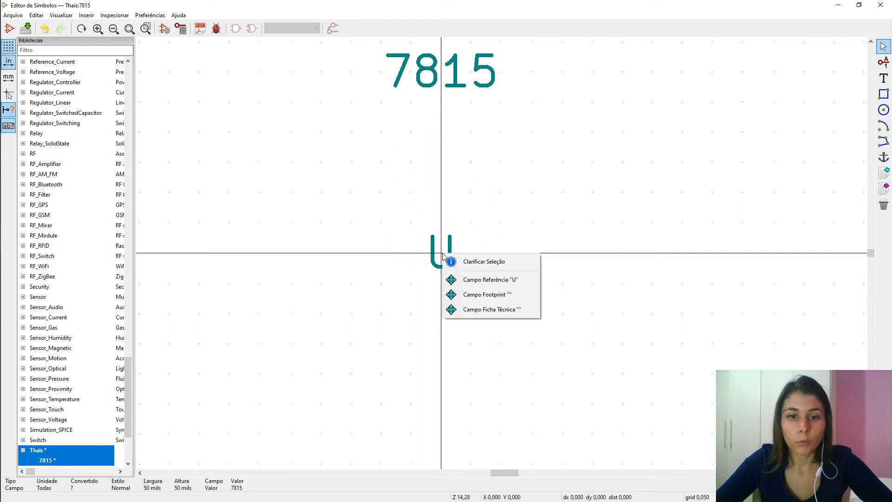
{"action": "left_click", "coordinate": [463, 280]}
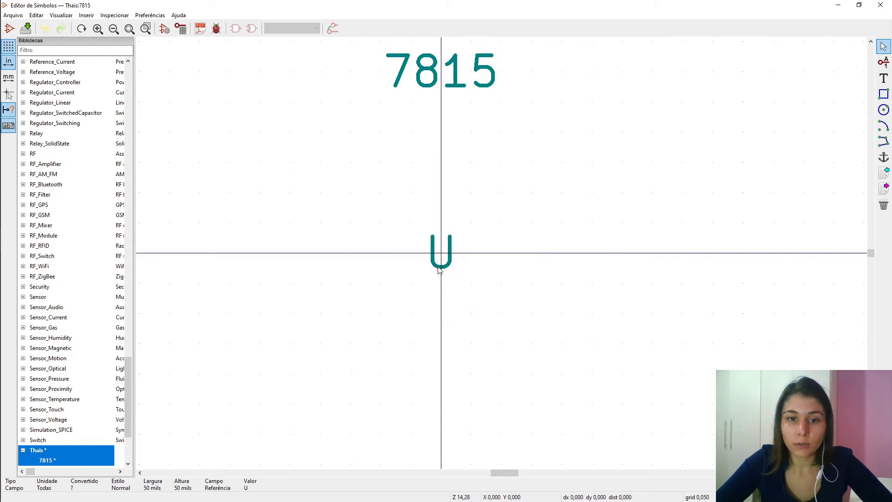
{"action": "left_click", "coordinate": [439, 253]}
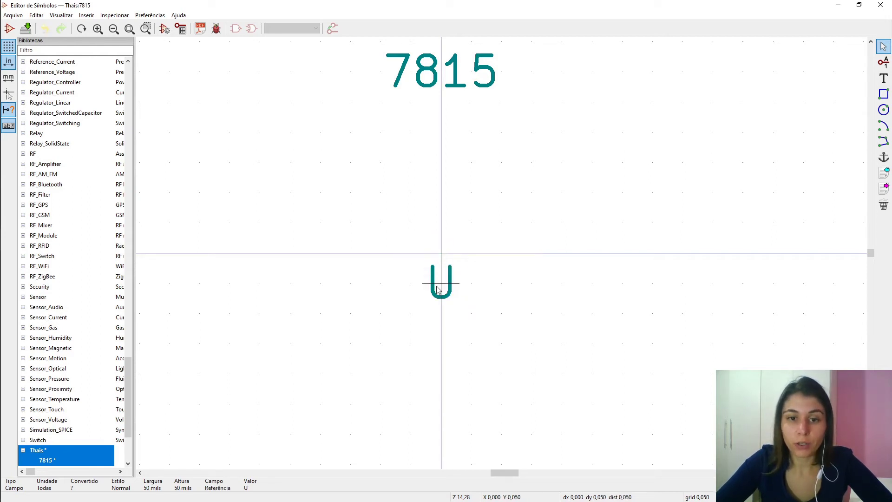
{"action": "left_click", "coordinate": [442, 418]}
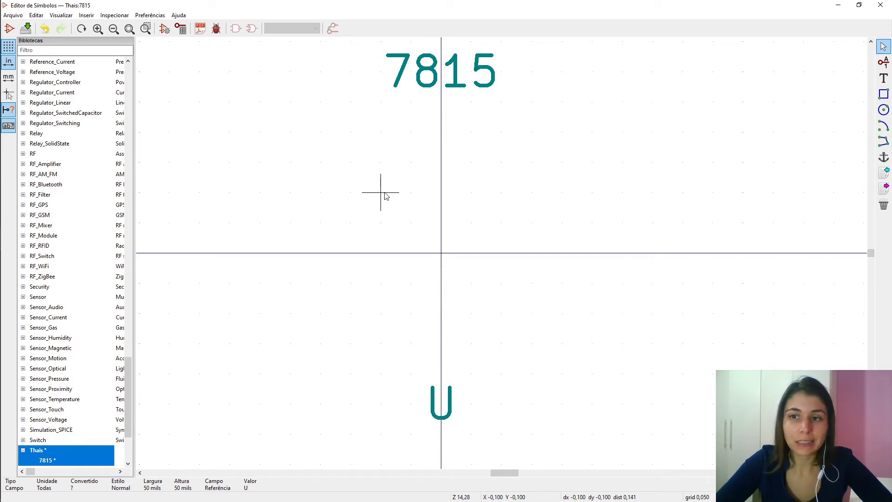
Step: Start a pin to the left of the origin and define it as IN, number 1, with electrical type Entrada
{"action": "left_click", "coordinate": [884, 64]}
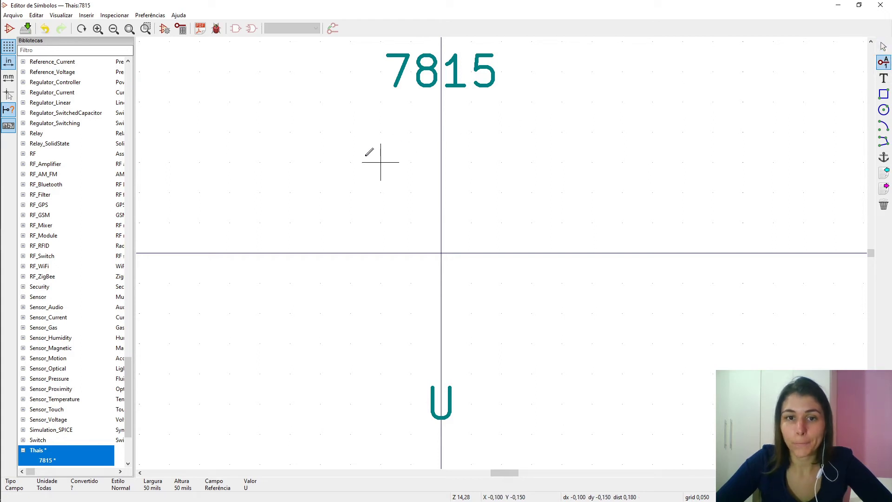
{"action": "left_click", "coordinate": [291, 191]}
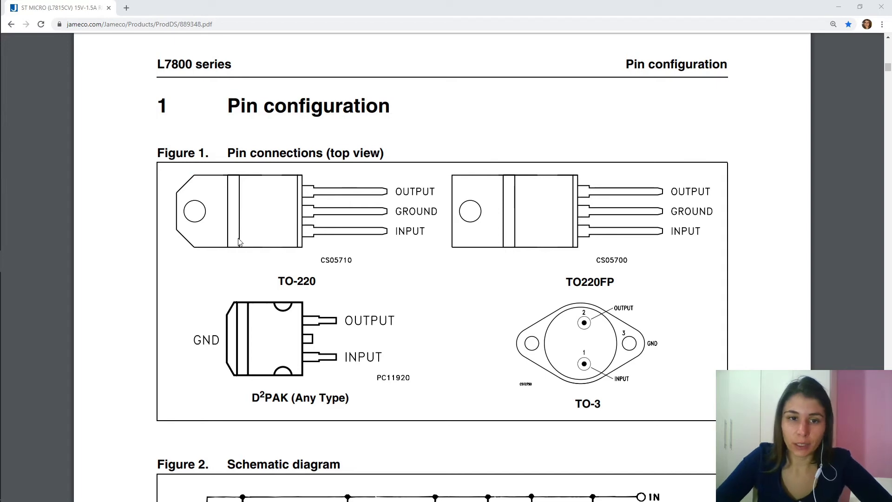
{"action": "key", "text": "alt+Tab"}
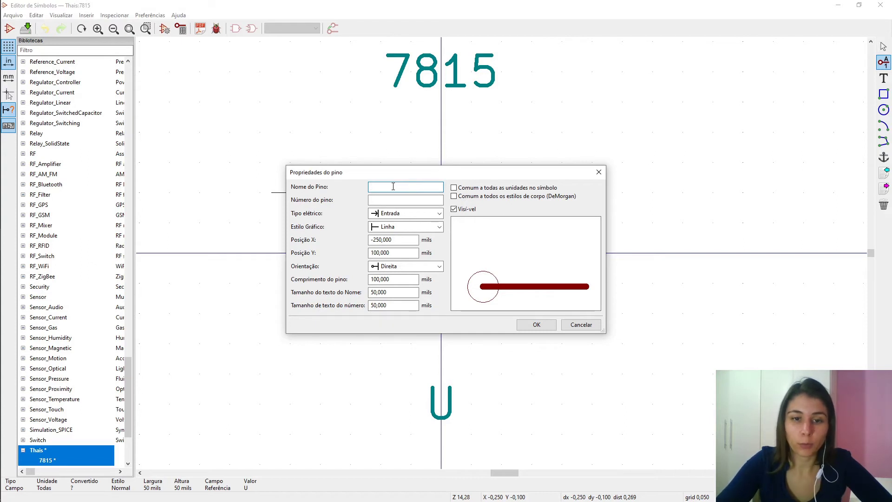
{"action": "type", "text": "IN"}
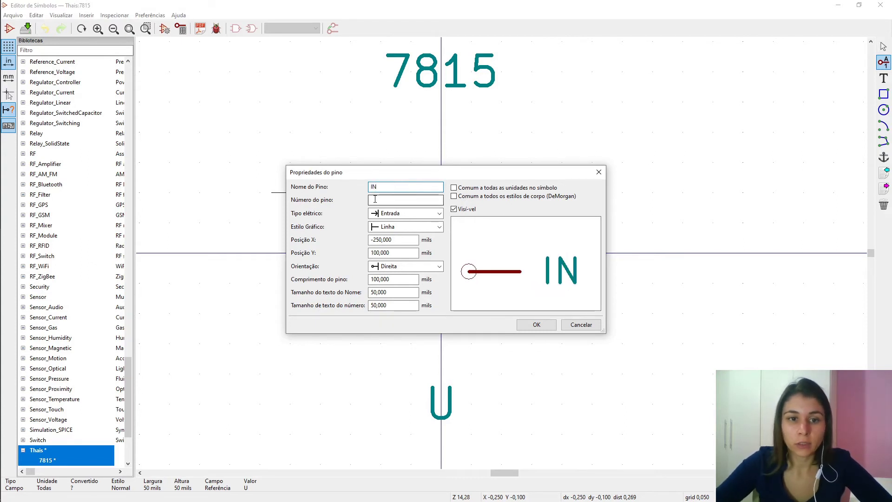
{"action": "left_click", "coordinate": [375, 199]}
{"action": "type", "text": "1"}
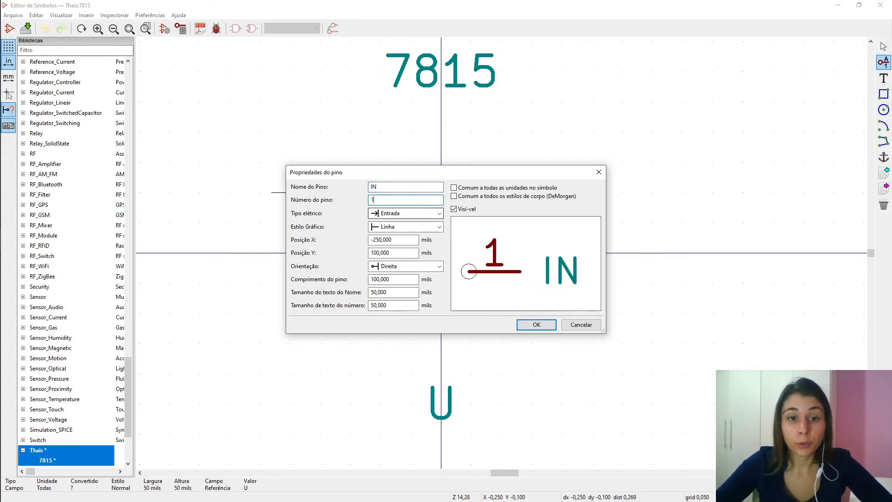
{"action": "left_click", "coordinate": [374, 214]}
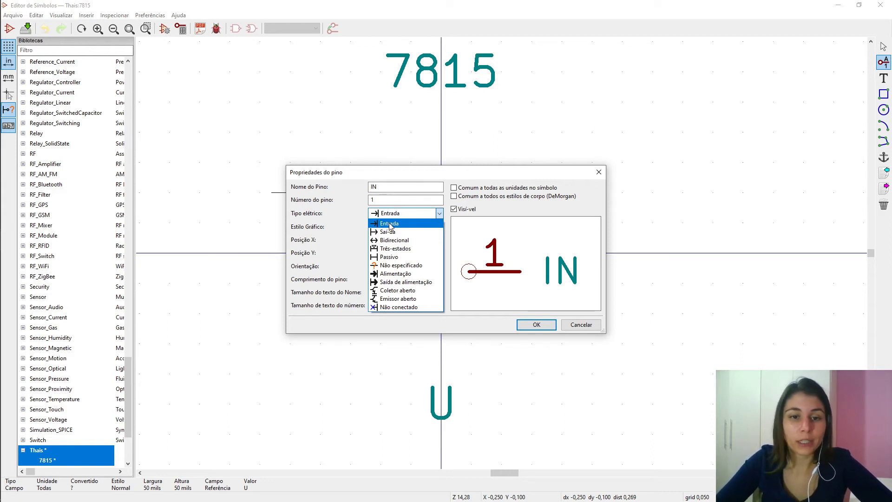
{"action": "left_click", "coordinate": [389, 224]}
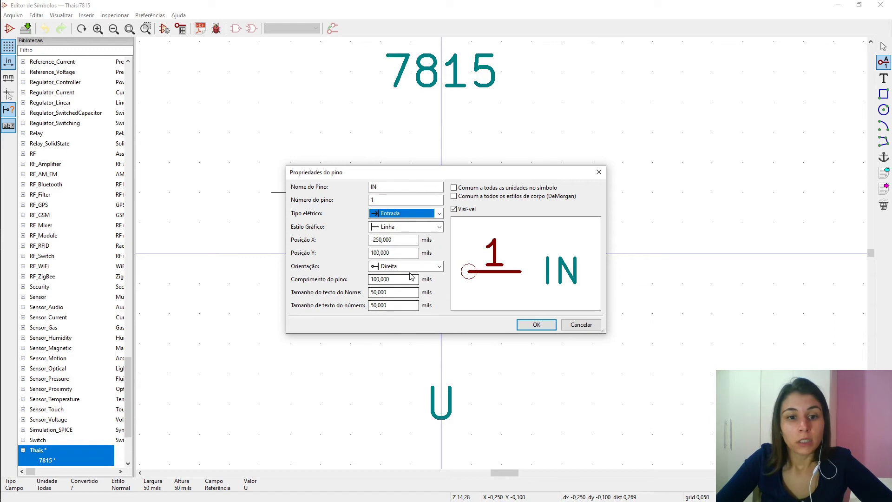
Step: Keep the graphic style Linha for the IN pin and place it at X -0.300, Y -0.150
{"action": "left_click", "coordinate": [418, 227]}
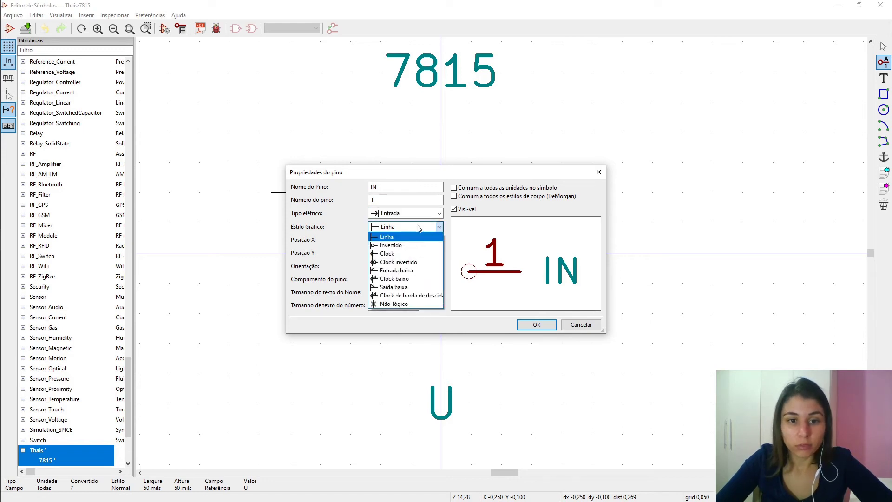
{"action": "left_click", "coordinate": [416, 227]}
{"action": "left_click", "coordinate": [413, 228]}
{"action": "left_click", "coordinate": [412, 229]}
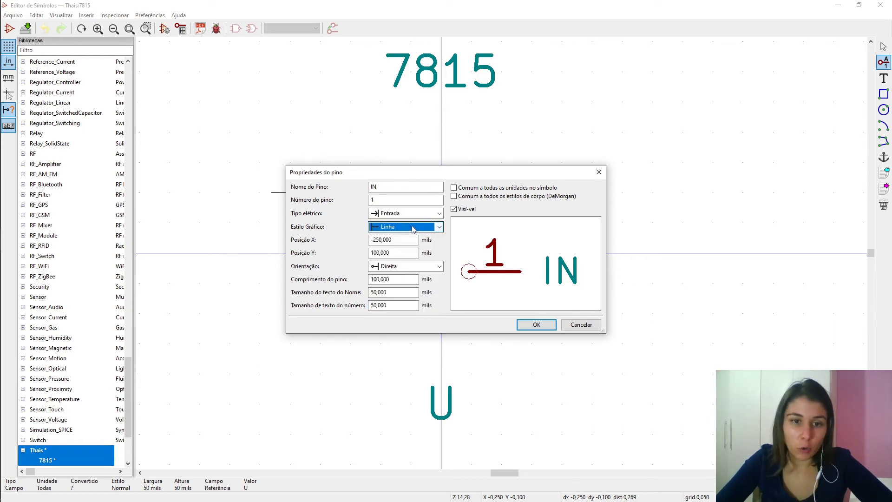
{"action": "left_click", "coordinate": [536, 324]}
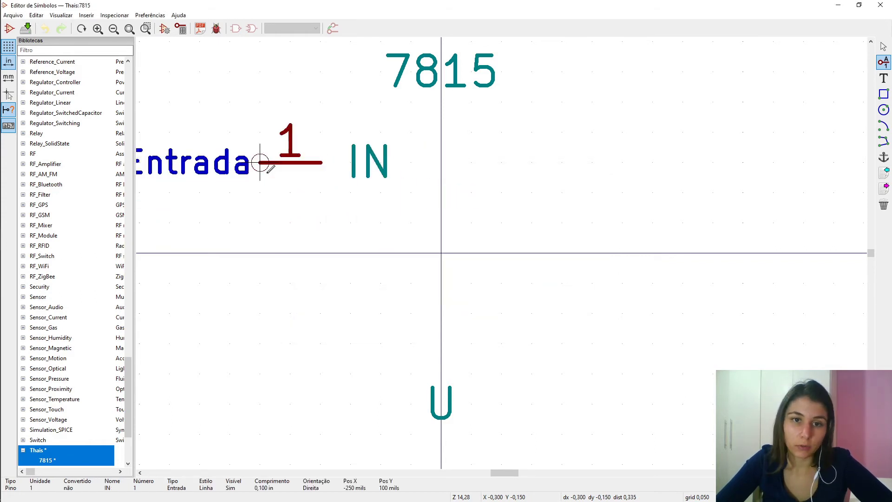
{"action": "left_click", "coordinate": [260, 163]}
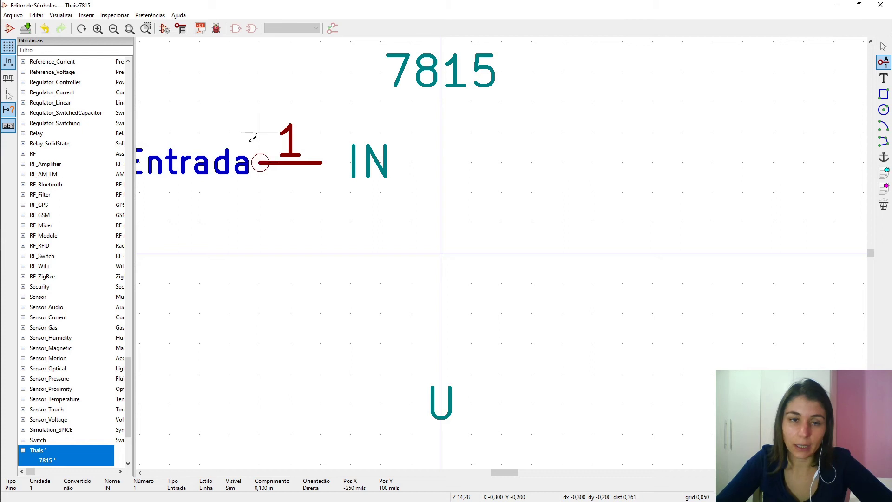
Step: Add pin 2 named GND with type Entrada, rotate it to point upward and place it at X 0, Y 0.100
{"action": "left_click", "coordinate": [465, 252]}
{"action": "type", "text": "GN"}
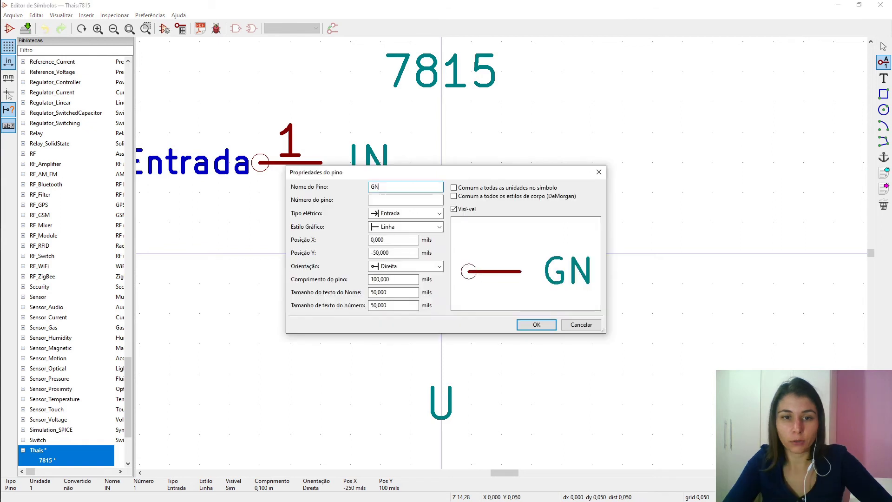
{"action": "type", "text": "D"}
{"action": "left_click", "coordinate": [373, 200]}
{"action": "type", "text": "2"}
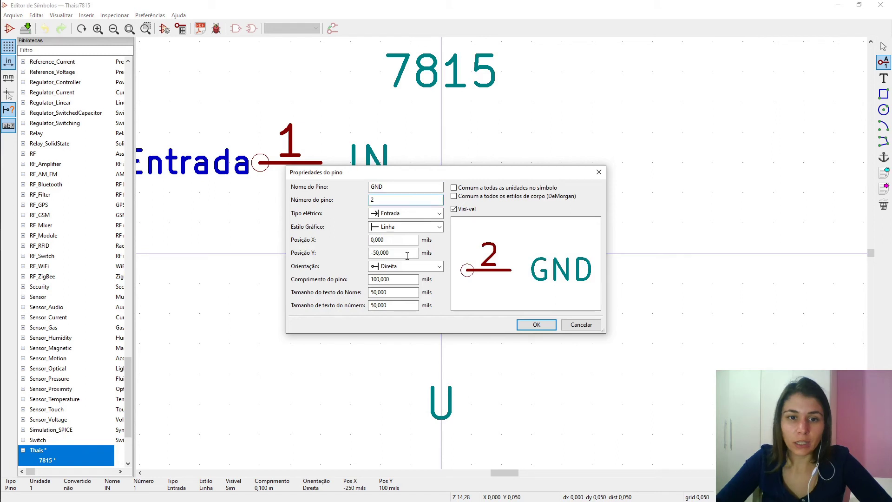
{"action": "left_click", "coordinate": [536, 324]}
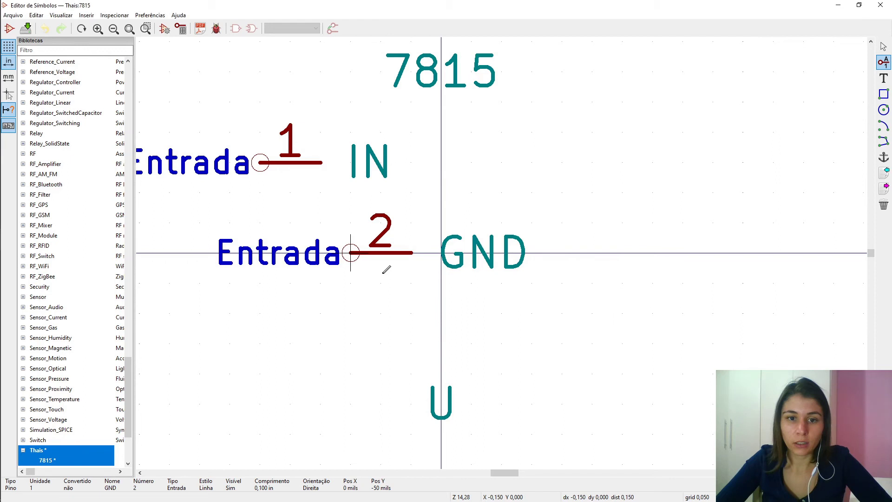
{"action": "key", "text": "r"}
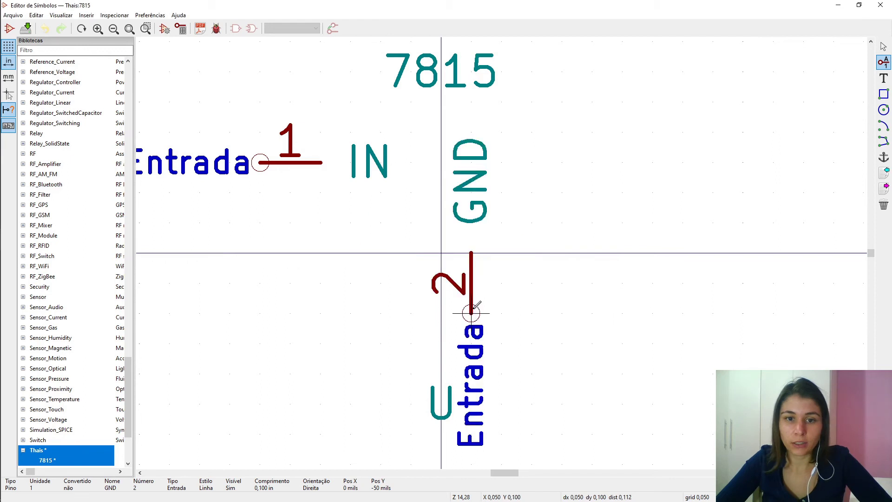
{"action": "left_click", "coordinate": [441, 313]}
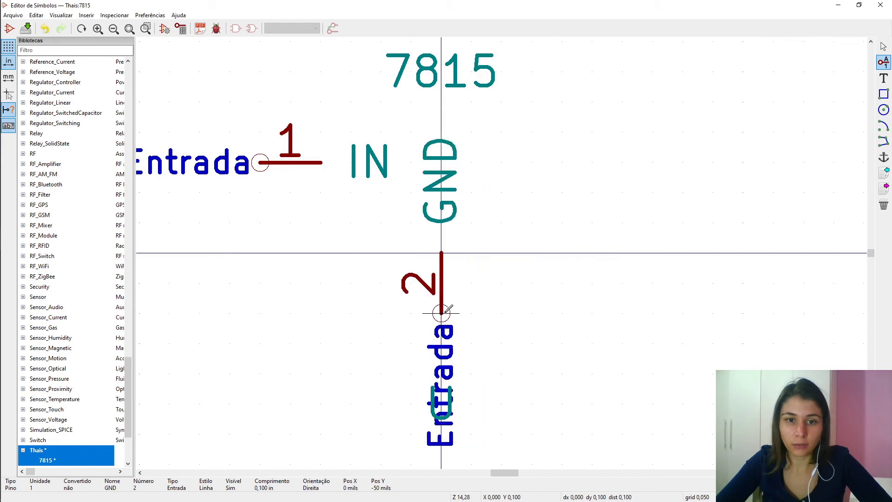
Step: Move the U reference field straight down the vertical axis, clear of the GND pin's electrical type label
{"action": "key", "text": "m"}
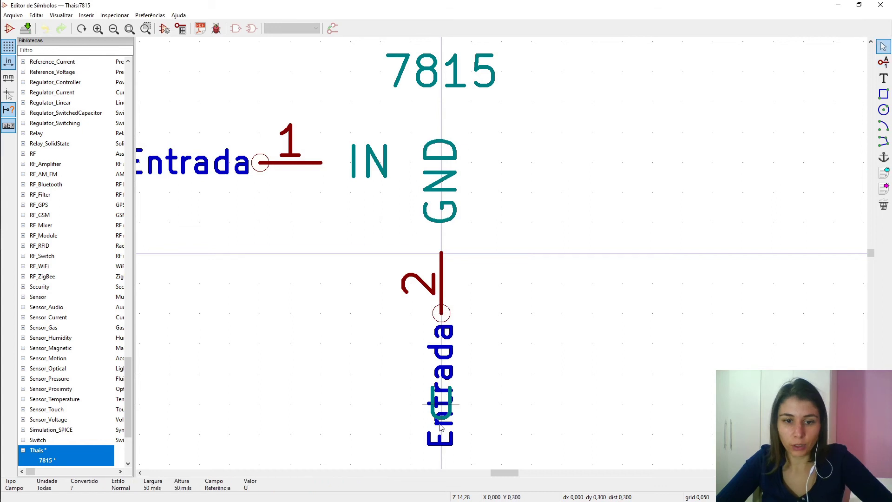
{"action": "left_click", "coordinate": [440, 425]}
{"action": "scroll", "coordinate": [553, 160], "scroll_direction": "down", "scroll_amount": 3}
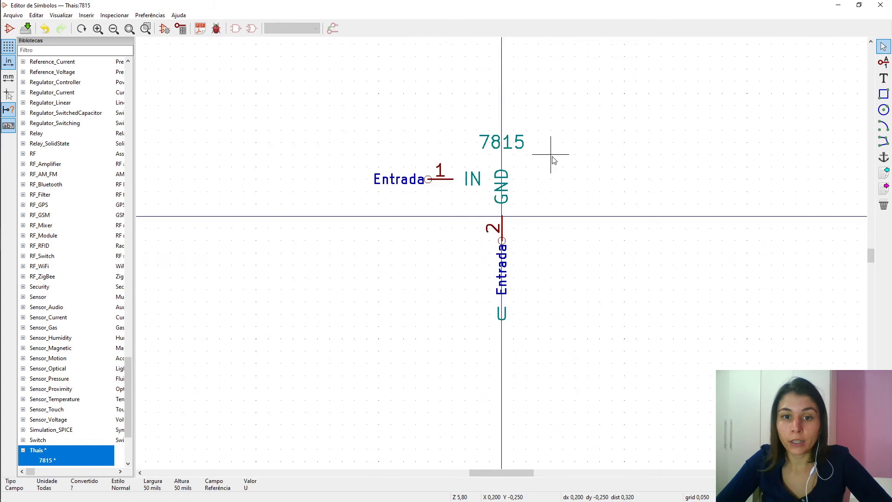
Step: Add pin 3 named OUT with electrical type Saída, pointing left, at X 0.350, Y -0.150
{"action": "key", "text": "p"}
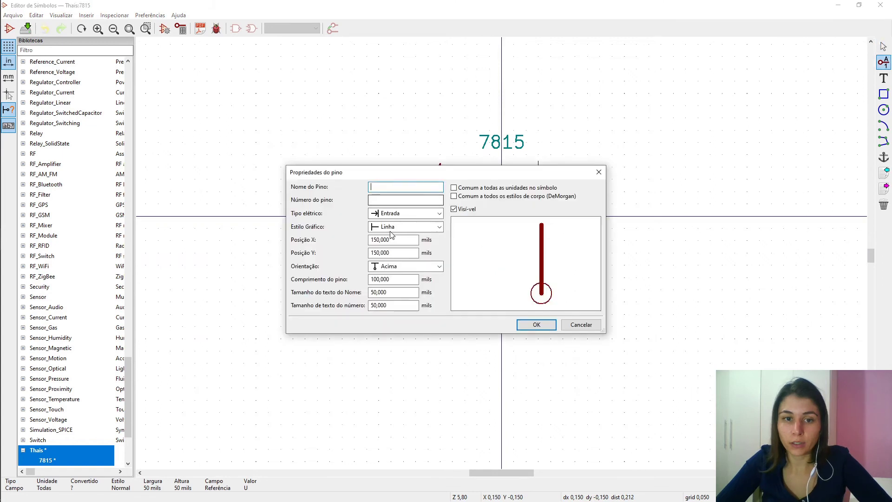
{"action": "type", "text": "O"}
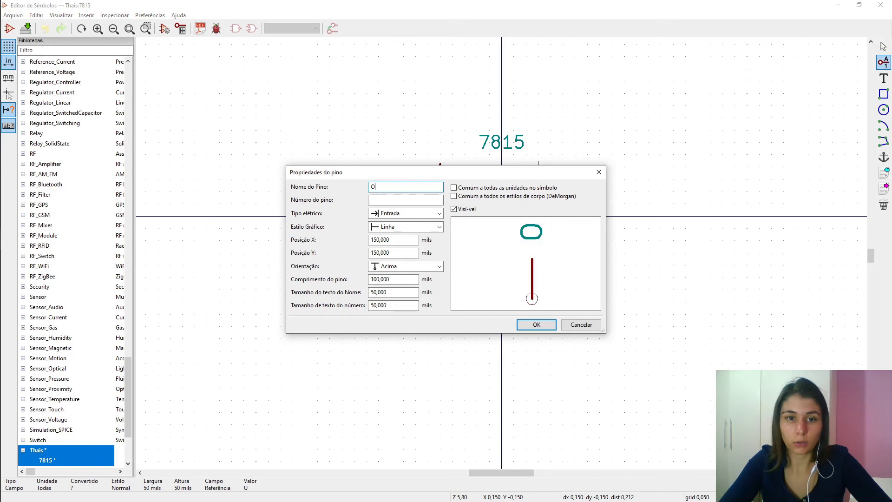
{"action": "type", "text": "UT"}
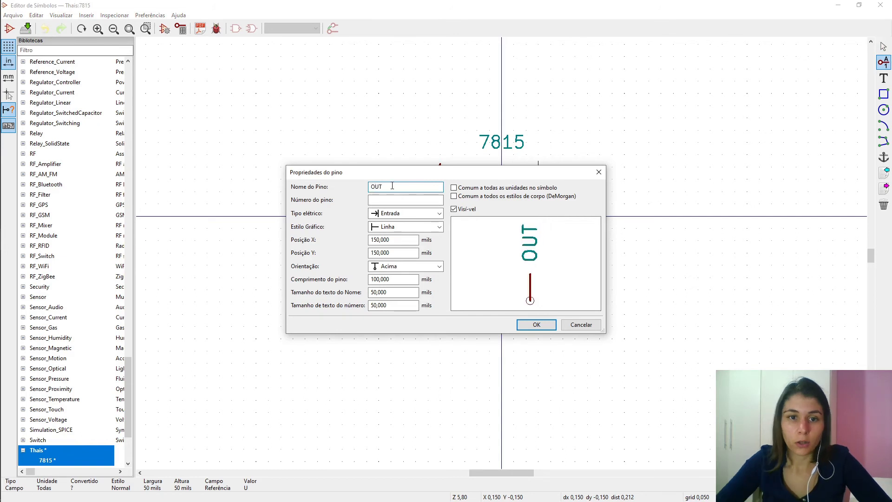
{"action": "key", "text": "Tab"}
{"action": "type", "text": "3"}
{"action": "left_click", "coordinate": [393, 213]}
{"action": "left_click", "coordinate": [393, 233]}
{"action": "key", "text": "Return"}
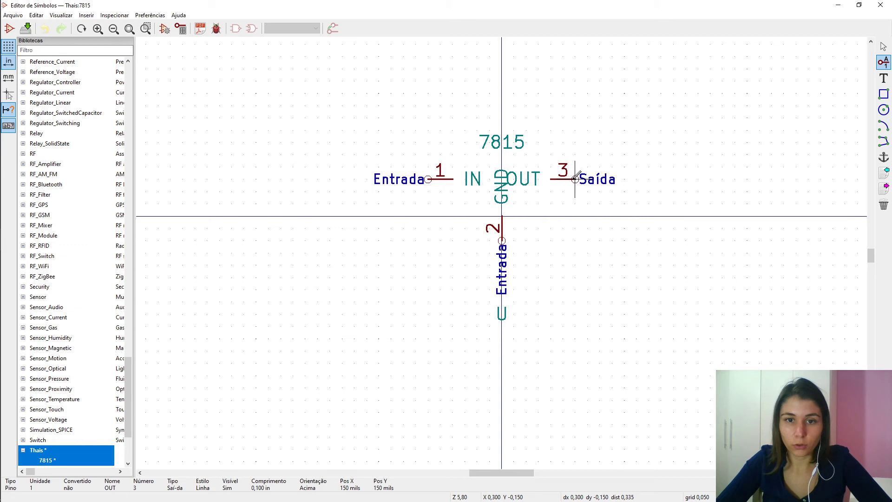
{"action": "left_click", "coordinate": [587, 179]}
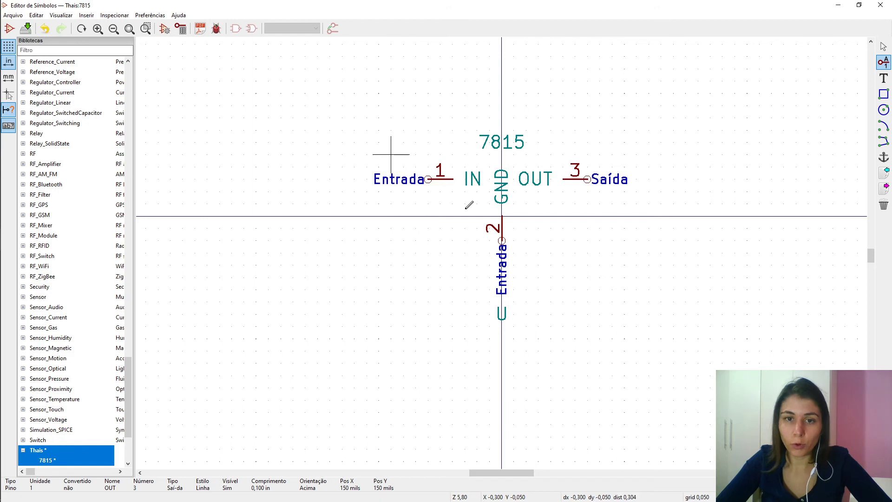
{"action": "key", "text": "Escape"}
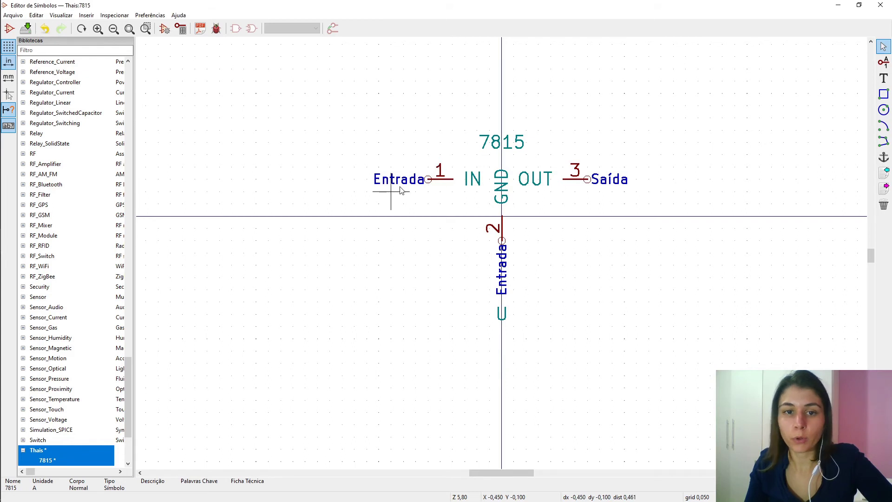
Step: Review the IN pin's properties and close them without changes
{"action": "double_click", "coordinate": [428, 187]}
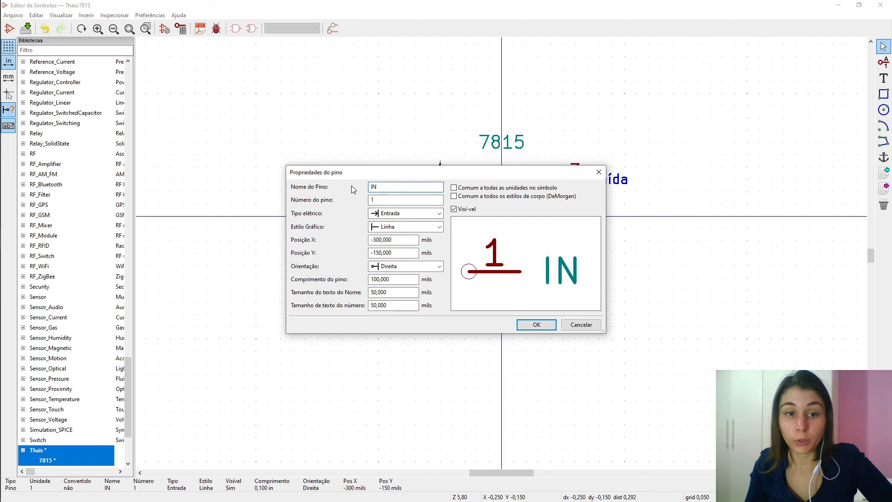
{"action": "left_click", "coordinate": [581, 324]}
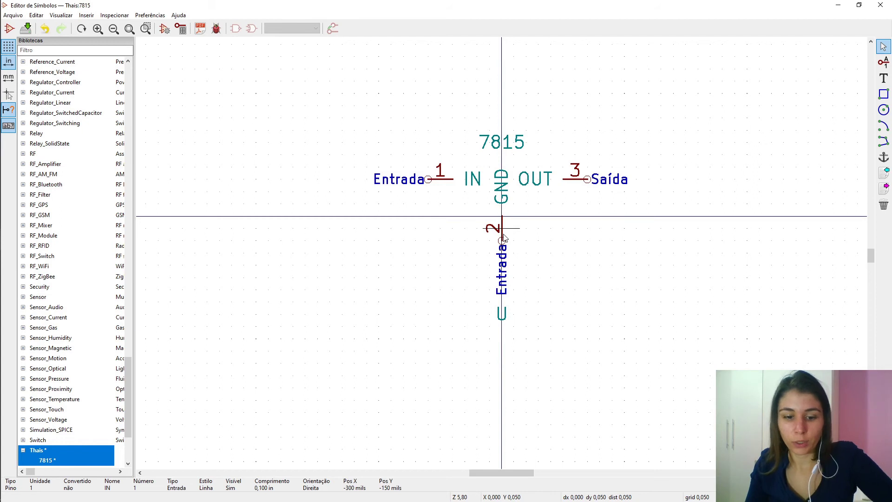
Step: Move the GND pin down to X 0, Y 0.250 and the OUT pin inward to X 0.300, Y -0.150
{"action": "key", "text": "m"}
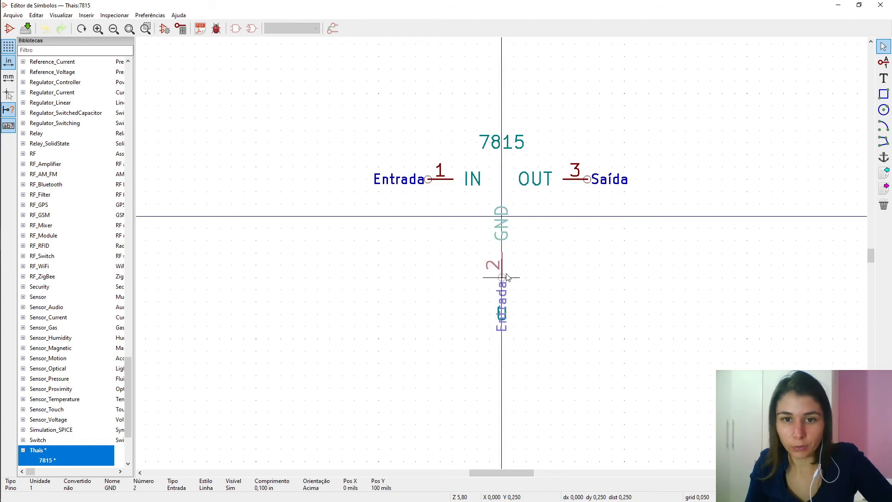
{"action": "left_click", "coordinate": [506, 276]}
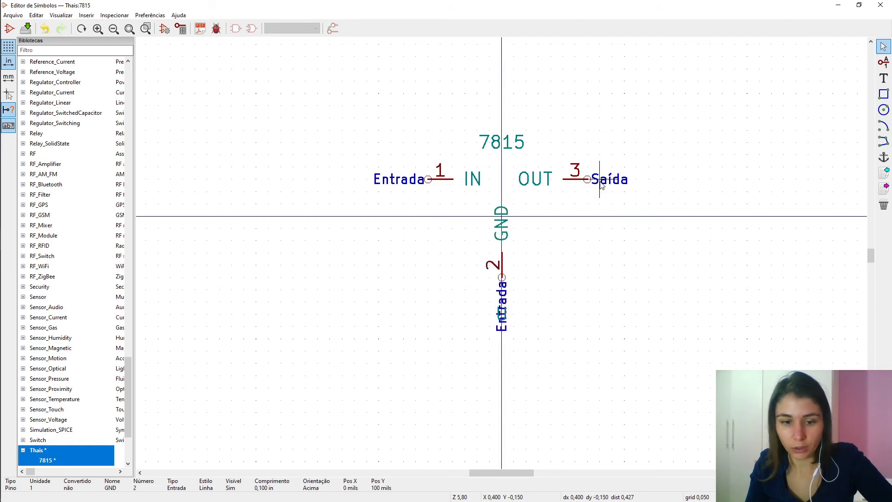
{"action": "key", "text": "m"}
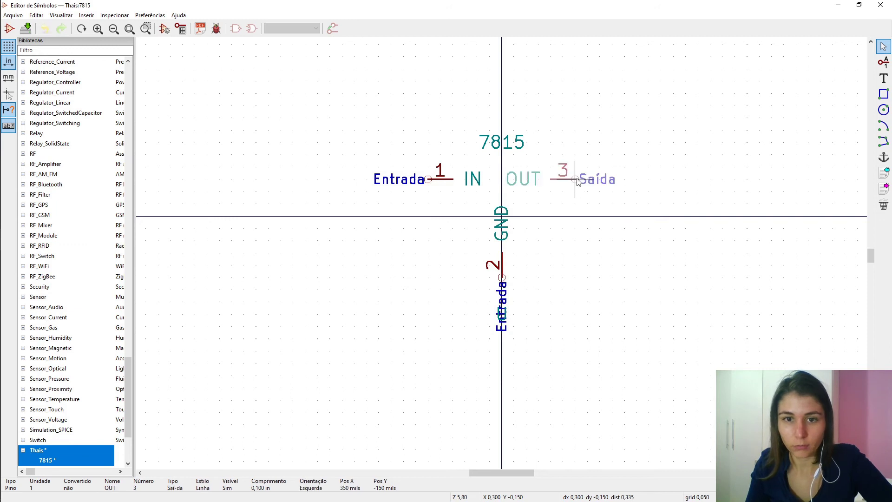
{"action": "left_click", "coordinate": [576, 180]}
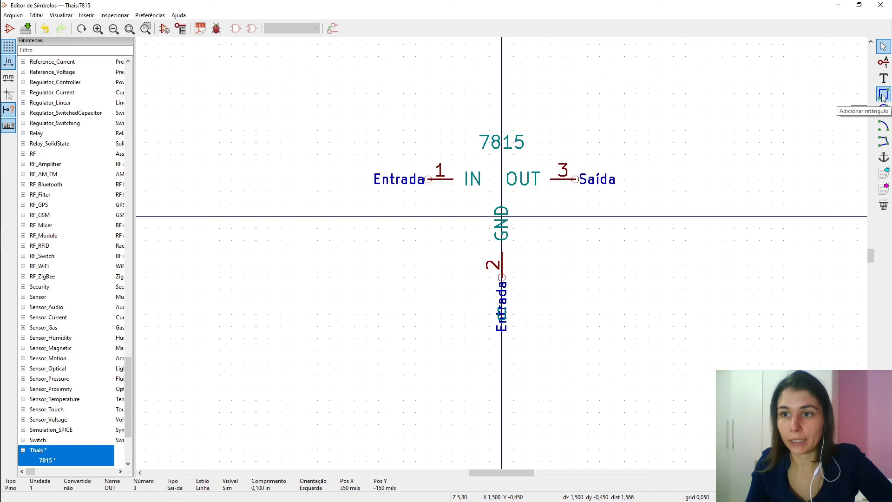
Step: Draw a rectangular body about 0.400 in square around the pin names, touching the inner ends of all three pins
{"action": "left_click", "coordinate": [882, 96]}
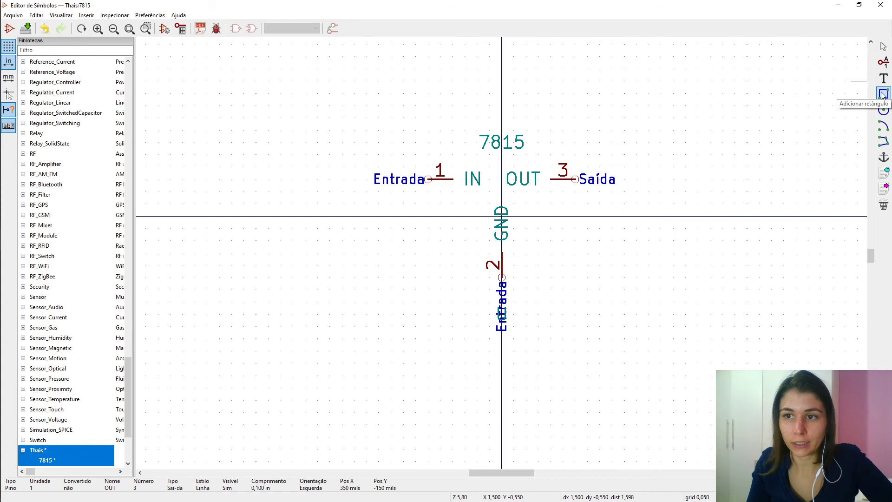
{"action": "left_click", "coordinate": [452, 154]}
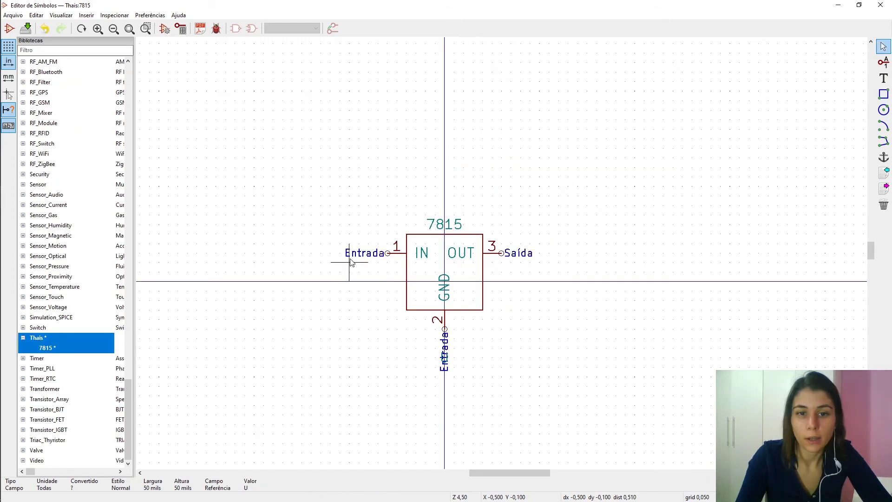
Step: Pick up the IN pin, shift it away from the body and put it back at X -0.300, Y -0.150
{"action": "left_click", "coordinate": [388, 257]}
{"action": "key", "text": "m"}
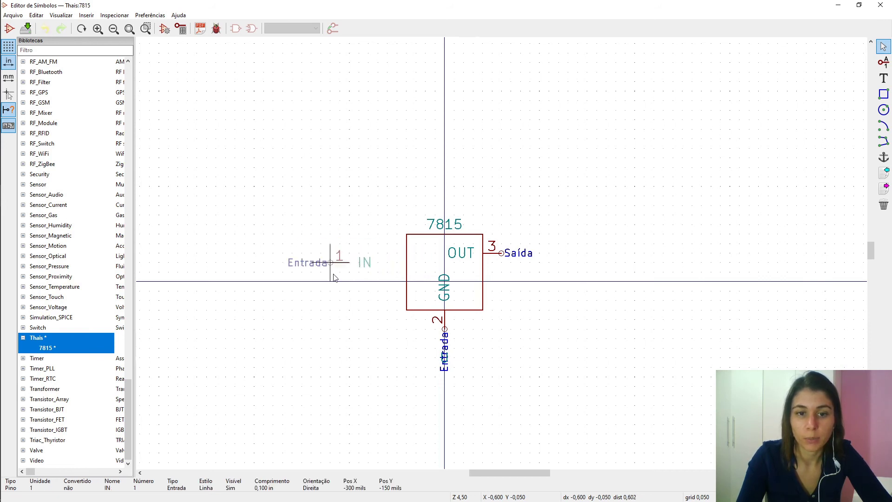
{"action": "left_click", "coordinate": [387, 256]}
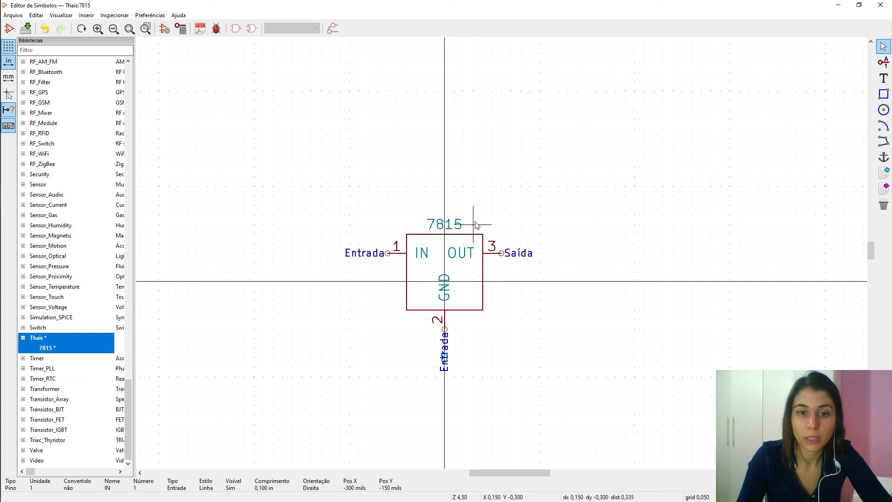
Step: Fill the rectangular body with the body background colour, keeping the line width at 0 mils
{"action": "double_click", "coordinate": [407, 309]}
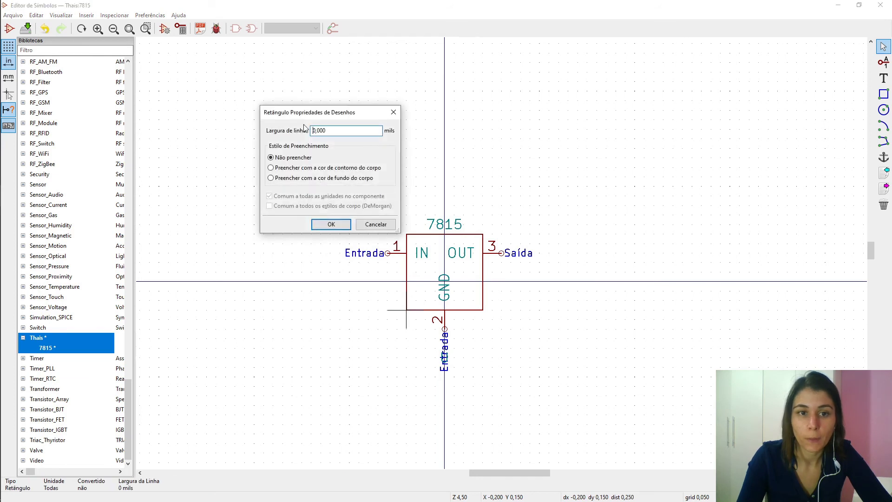
{"action": "left_click", "coordinate": [316, 178]}
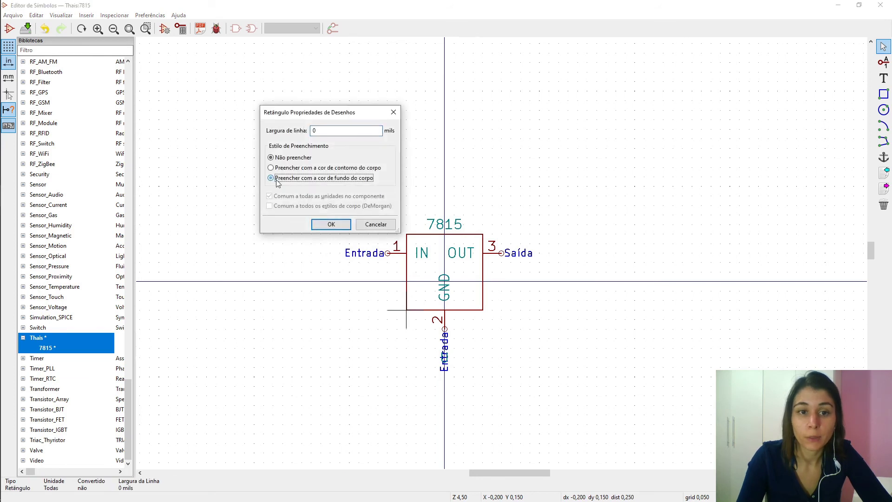
{"action": "left_click", "coordinate": [329, 224]}
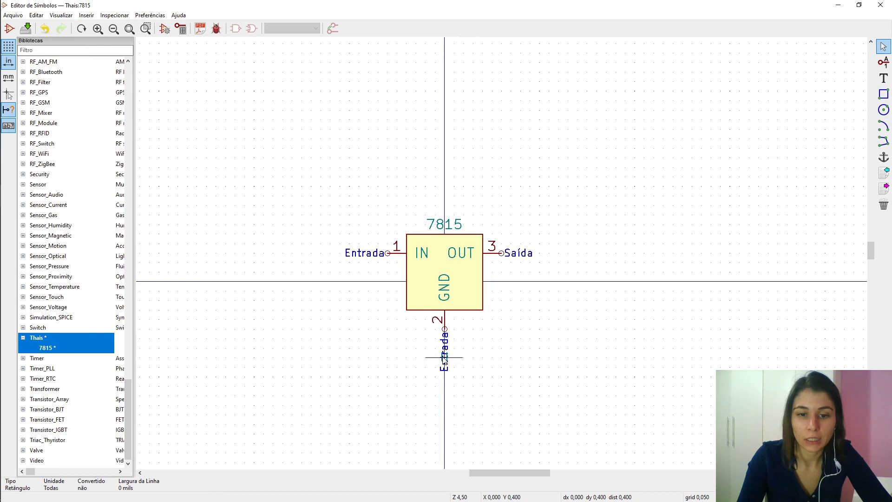
Step: Move the reference field beside the GND pin at X 0.100, Y 0.200 and set its text to REG
{"action": "key", "text": "m"}
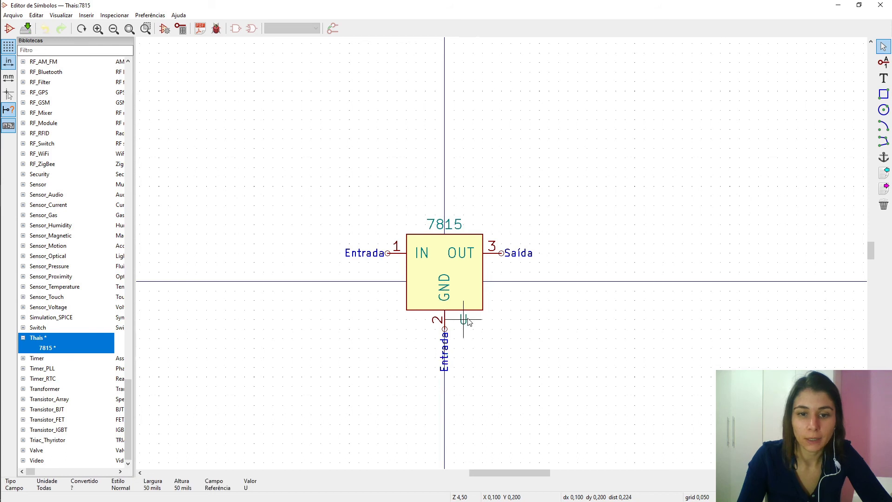
{"action": "left_click", "coordinate": [464, 321]}
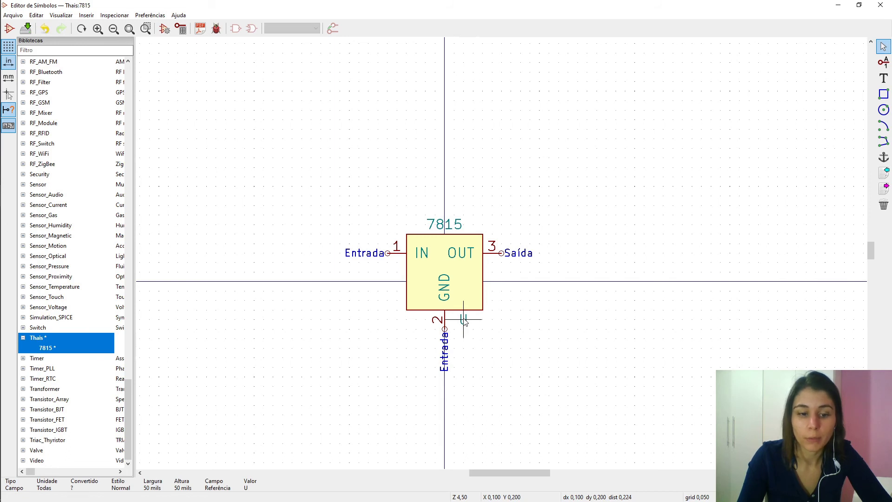
{"action": "double_click", "coordinate": [464, 320]}
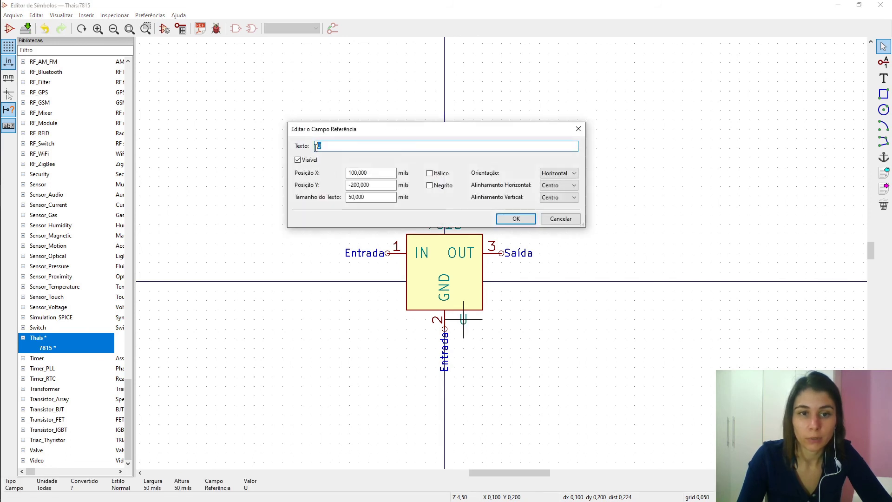
{"action": "type", "text": "REG"}
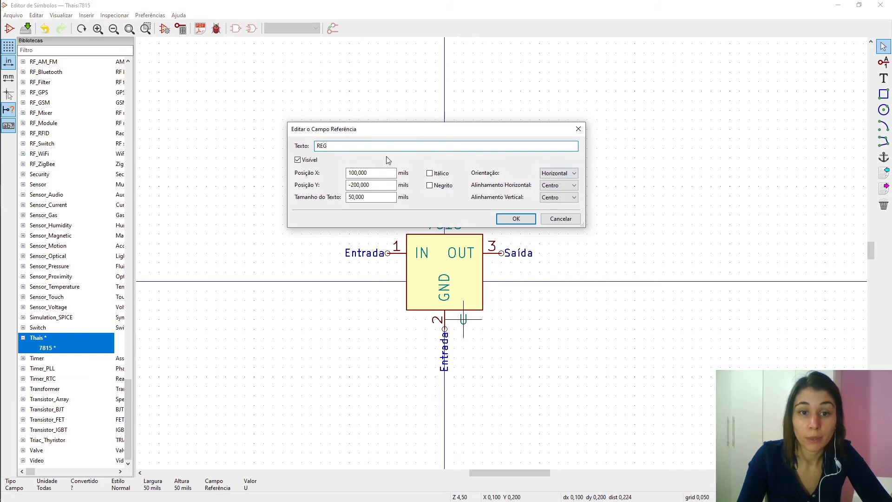
{"action": "left_click", "coordinate": [516, 219]}
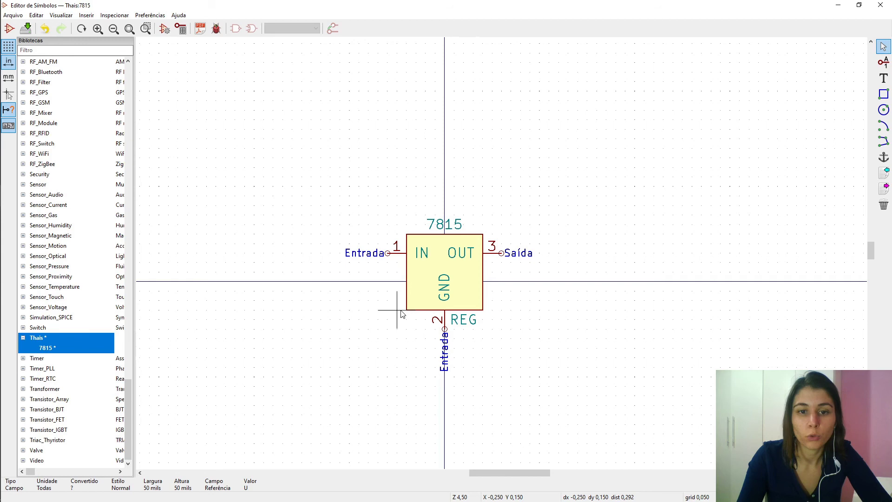
{"action": "scroll", "coordinate": [402, 314], "scroll_direction": "up", "scroll_amount": 1}
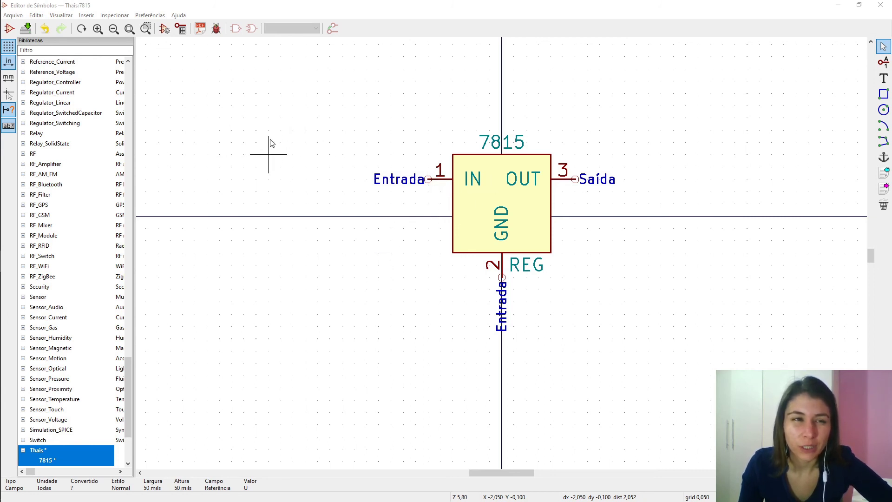
Step: Create a new symbol library named demo in the Fonte_de_tensao folder and add it to the project library table
{"action": "left_click", "coordinate": [12, 16]}
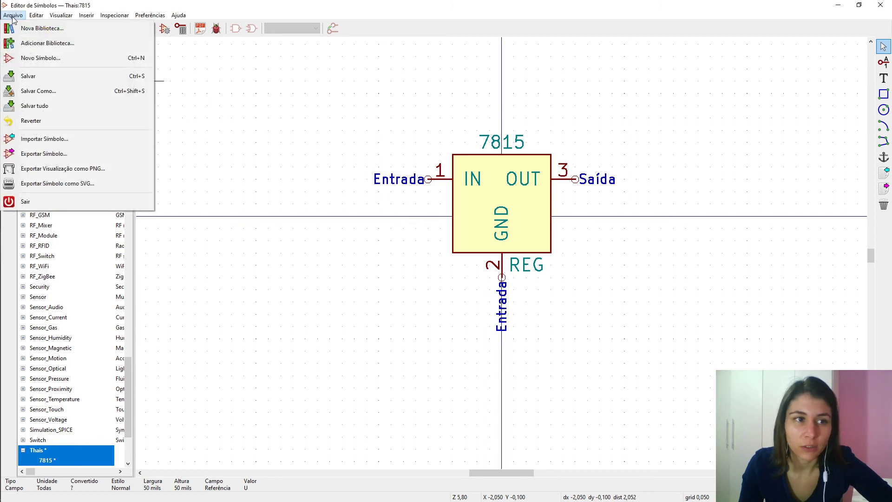
{"action": "left_click", "coordinate": [19, 29]}
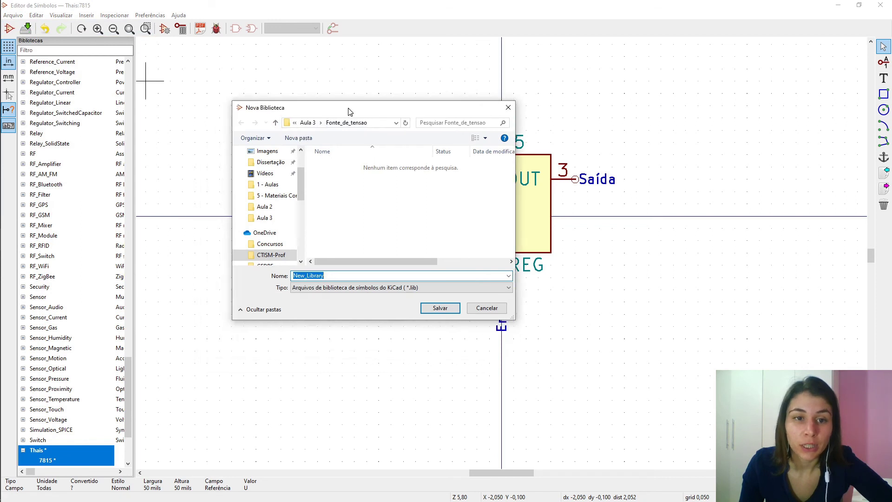
{"action": "left_click_drag", "start_coordinate": [349, 111], "coordinate": [349, 98]}
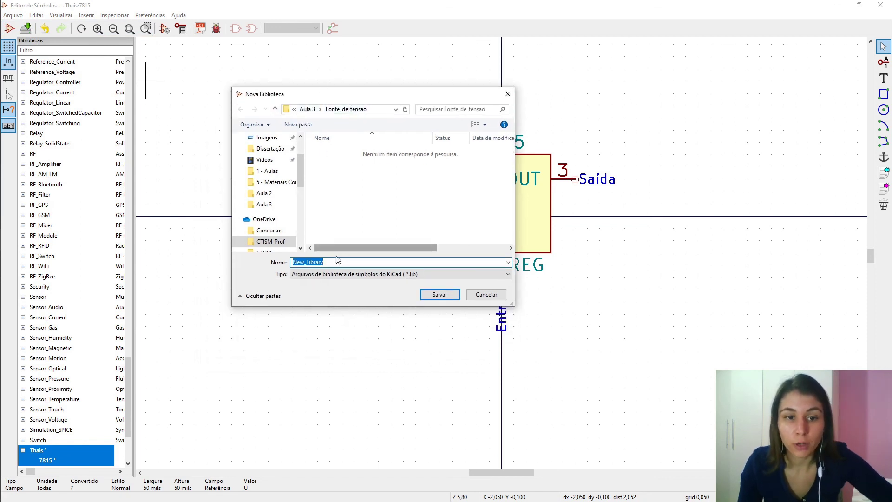
{"action": "type", "text": "demos"}
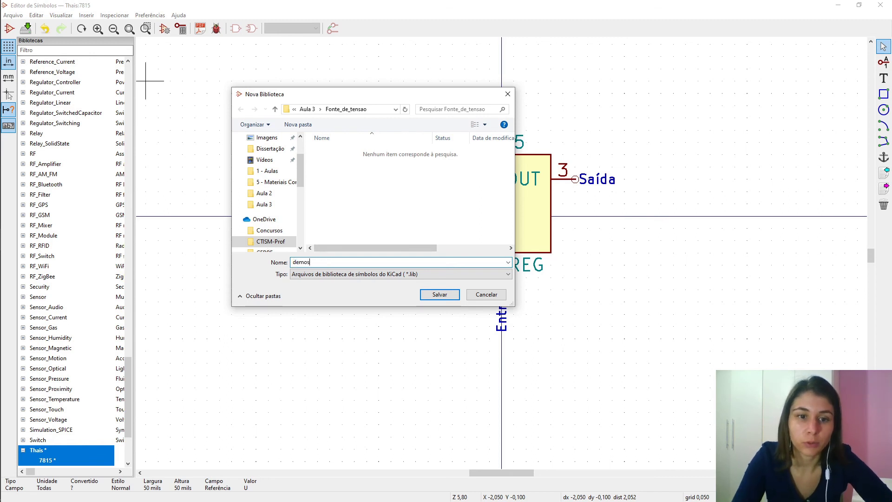
{"action": "key", "text": "BackSpace"}
{"action": "left_click", "coordinate": [437, 295]}
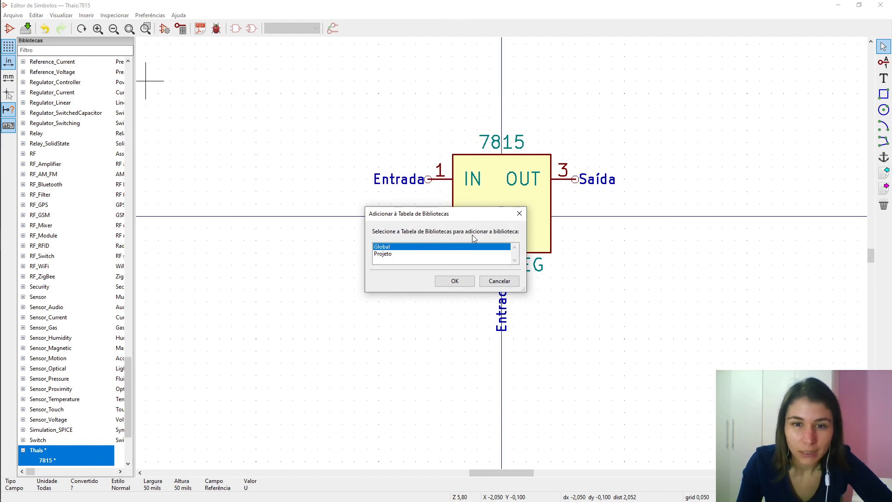
{"action": "left_click", "coordinate": [392, 254]}
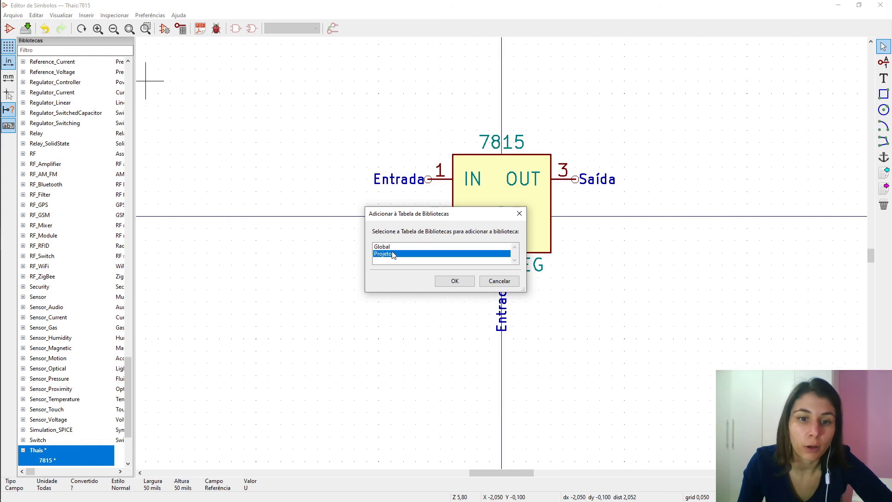
{"action": "left_click", "coordinate": [453, 281]}
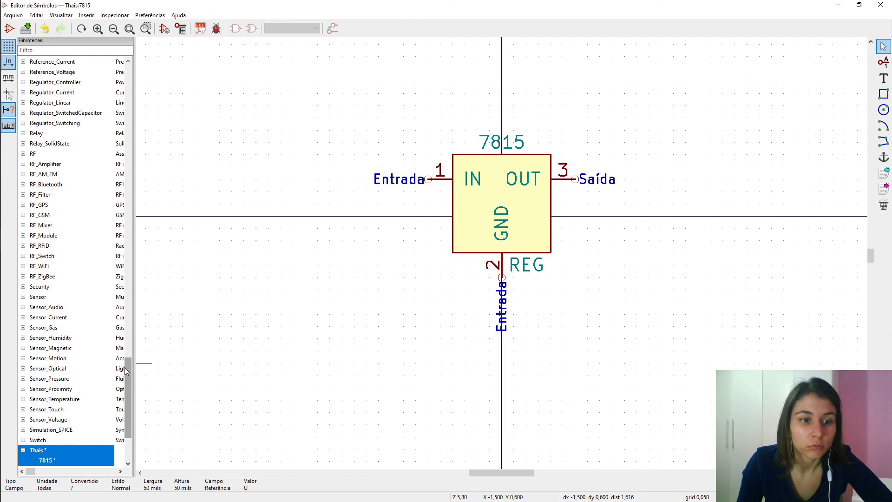
Step: Locate the demo library in the library list and save the 7815 symbol
{"action": "left_click_drag", "start_coordinate": [126, 370], "coordinate": [126, 121]}
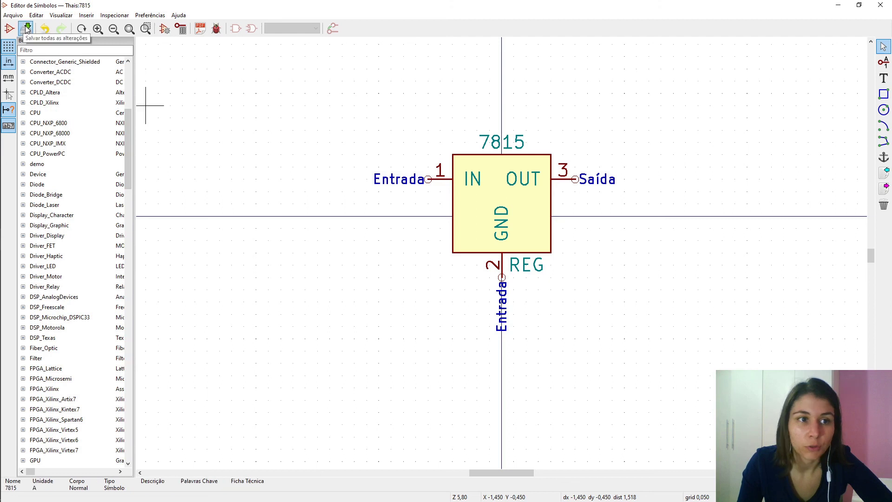
{"action": "left_click", "coordinate": [231, 117]}
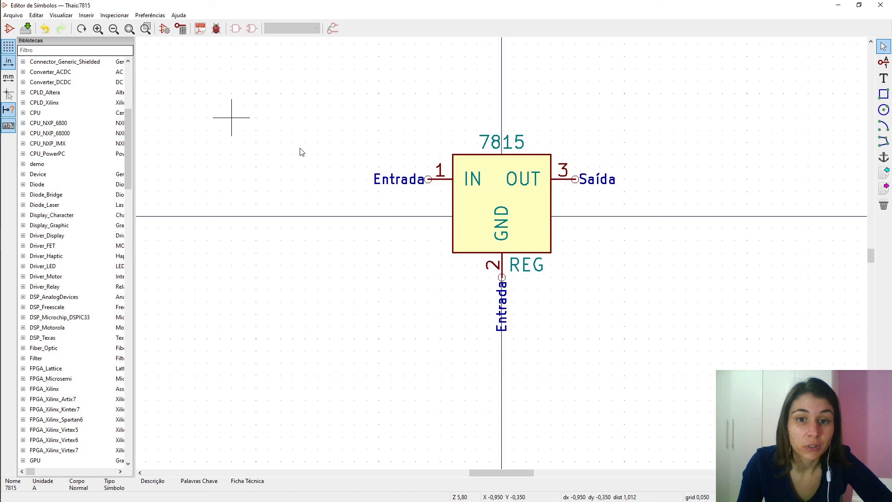
{"action": "key", "text": "ctrl+s"}
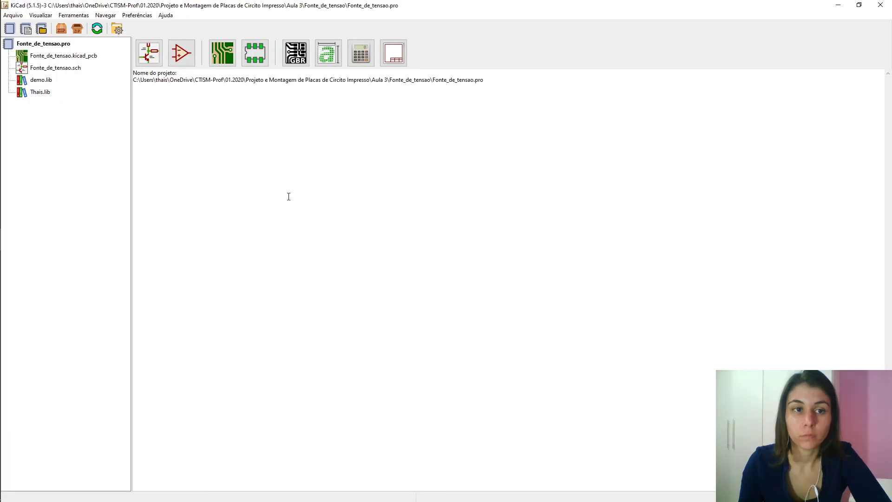
Step: Open the Fonte_de_tensao schematic and review its project-specific and global symbol libraries and the library file browser, adding nothing
{"action": "left_click", "coordinate": [143, 58]}
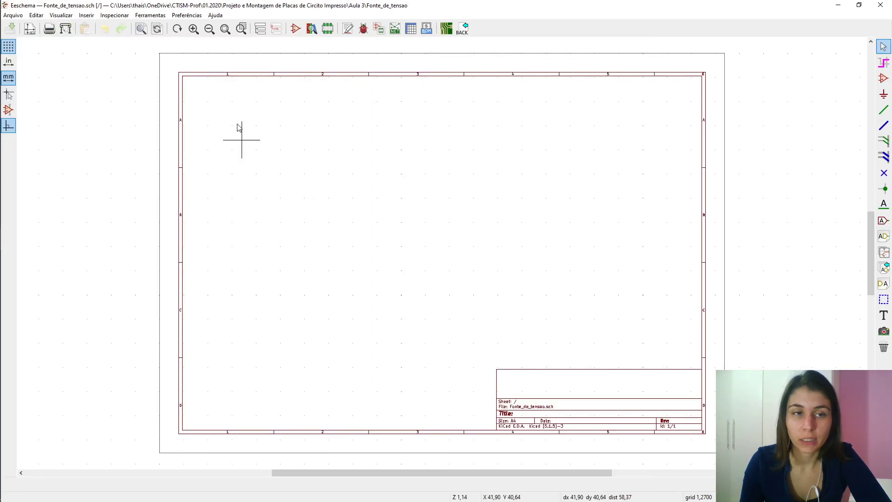
{"action": "left_click", "coordinate": [186, 15]}
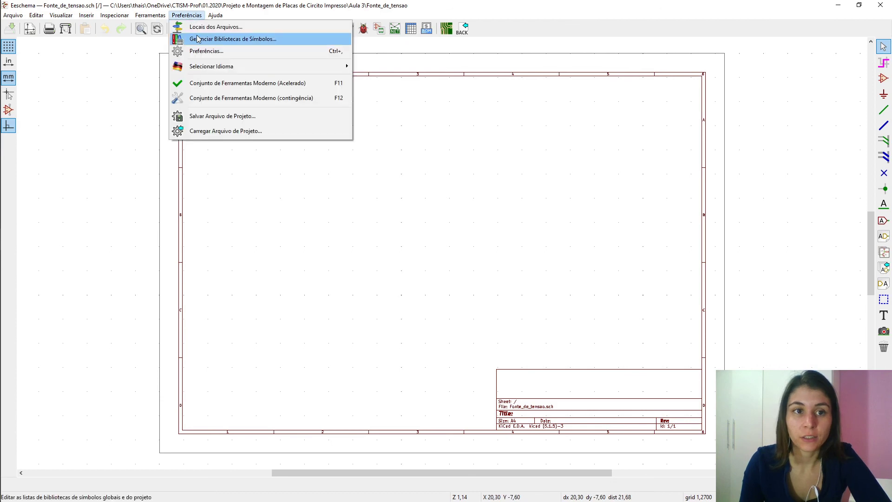
{"action": "left_click", "coordinate": [200, 39]}
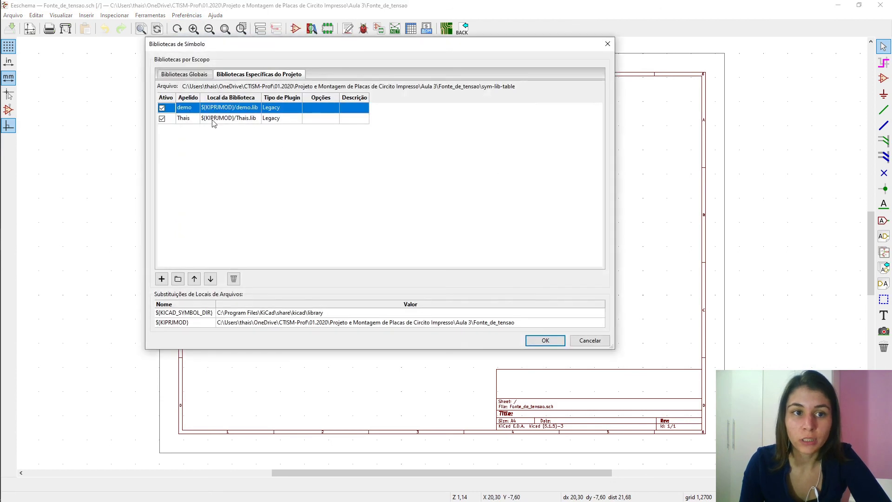
{"action": "left_click", "coordinate": [174, 75]}
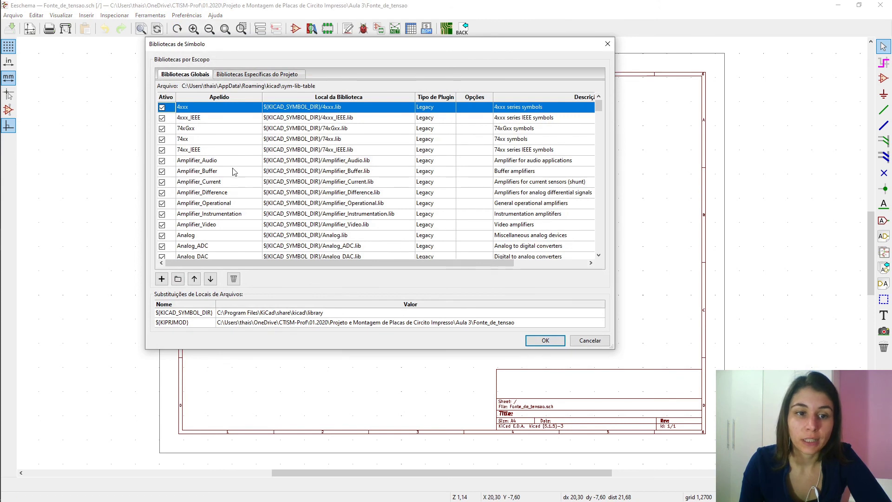
{"action": "left_click", "coordinate": [237, 75]}
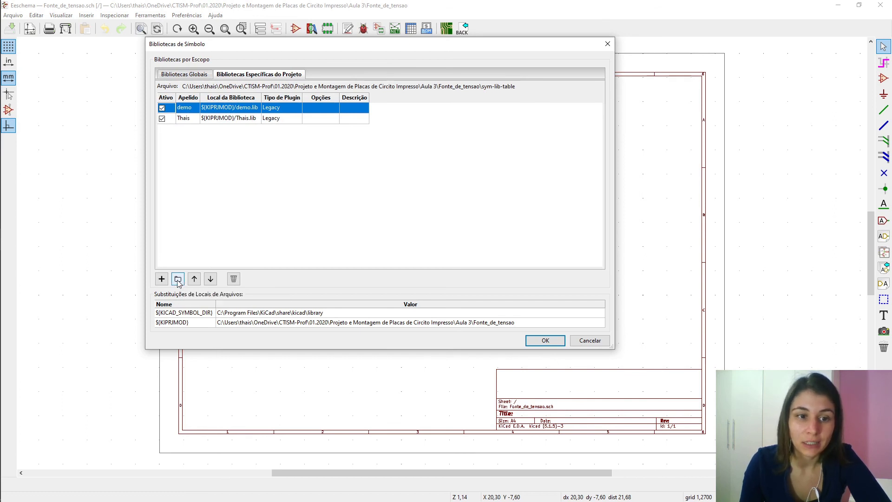
{"action": "left_click", "coordinate": [179, 280]}
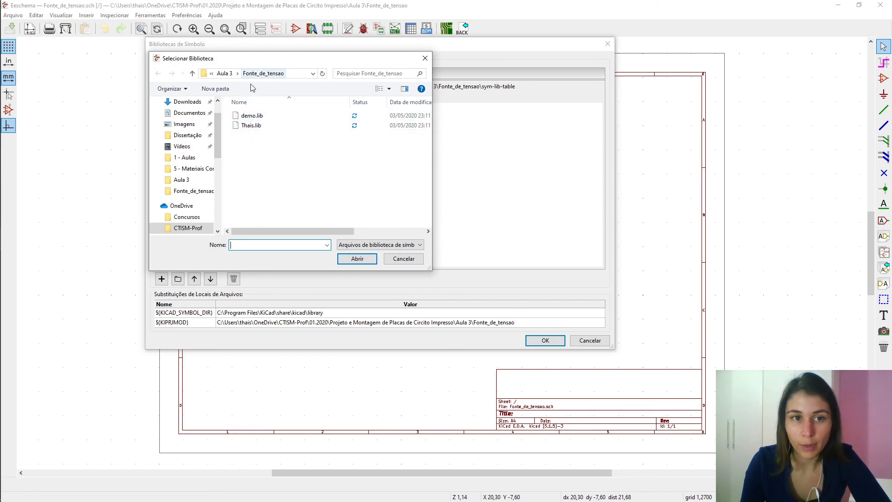
{"action": "left_click", "coordinate": [402, 259]}
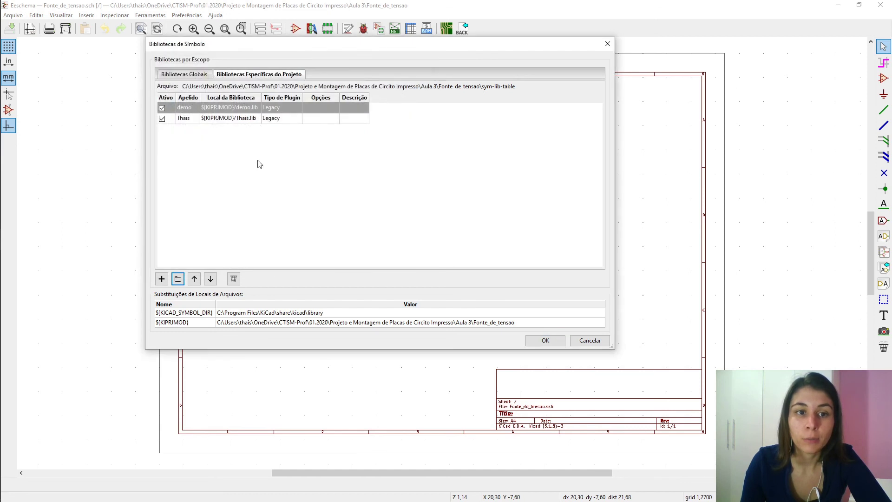
{"action": "left_click", "coordinate": [539, 340]}
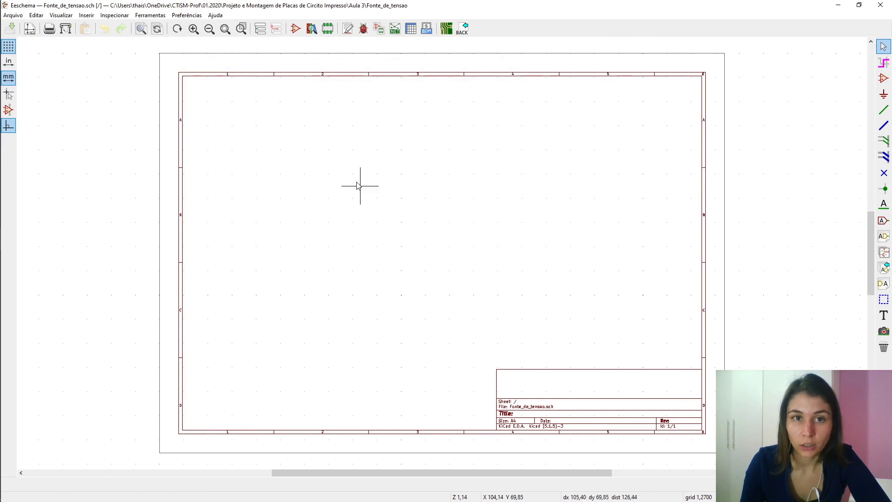
Step: Find the custom 7815 symbol in the personal library and place it on the schematic sheet
{"action": "left_click", "coordinate": [884, 78]}
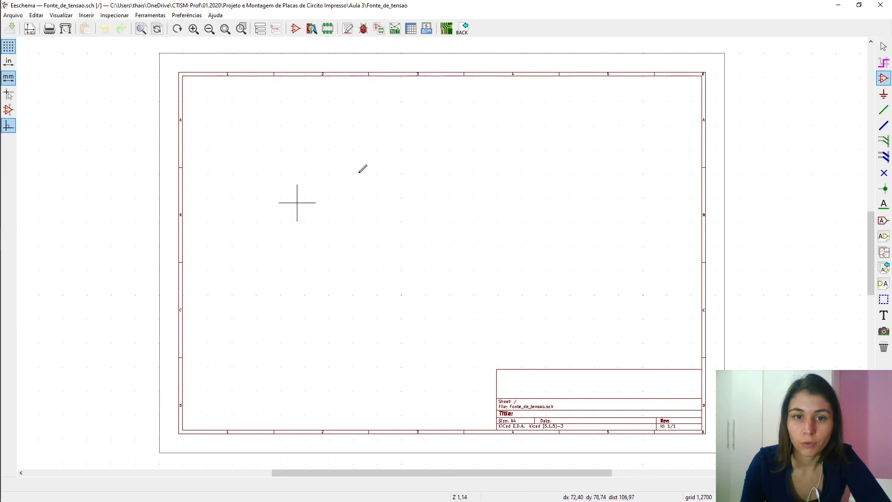
{"action": "left_click", "coordinate": [270, 229]}
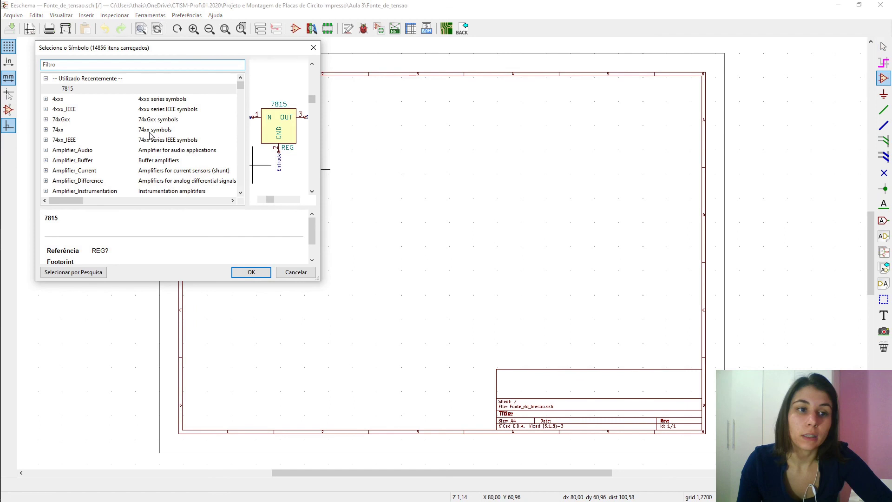
{"action": "left_click", "coordinate": [75, 66]}
{"action": "type", "text": "7815"}
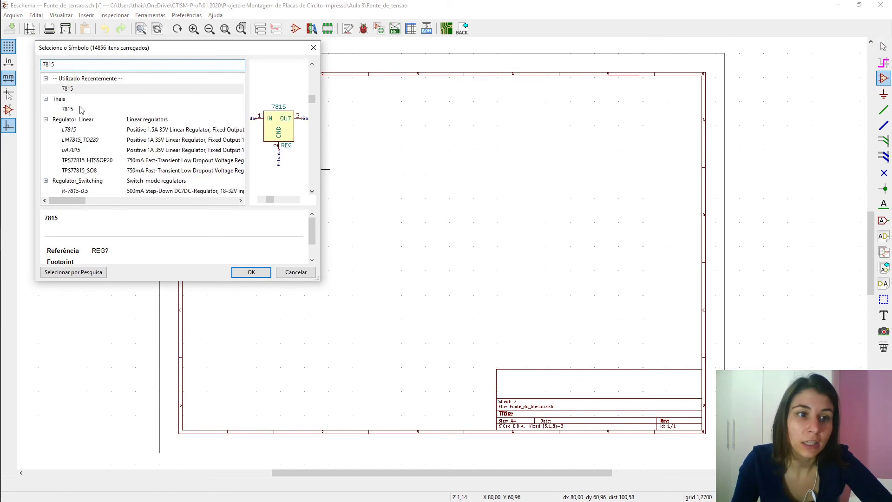
{"action": "left_click", "coordinate": [60, 109]}
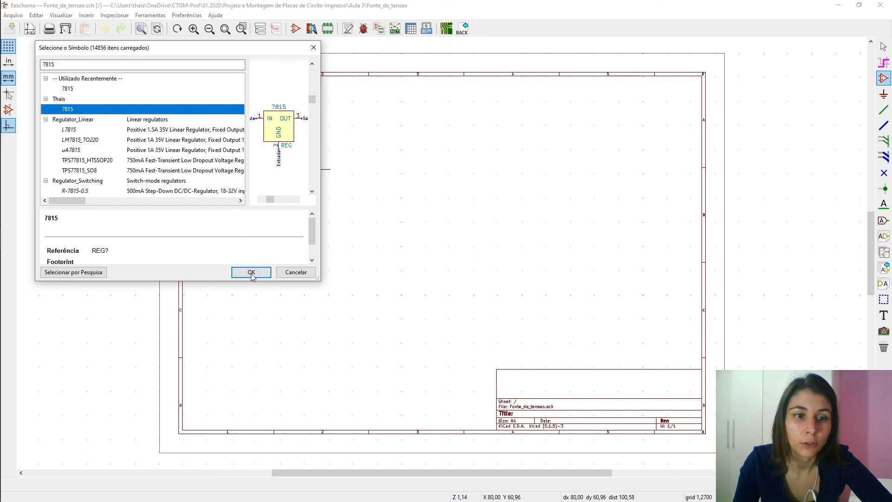
{"action": "left_click", "coordinate": [252, 272]}
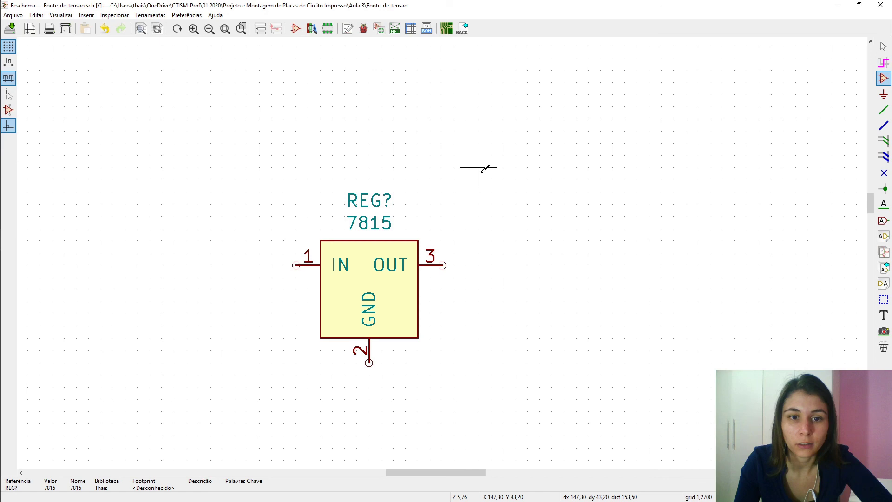
{"action": "scroll", "coordinate": [478, 167], "scroll_direction": "down", "scroll_amount": 2}
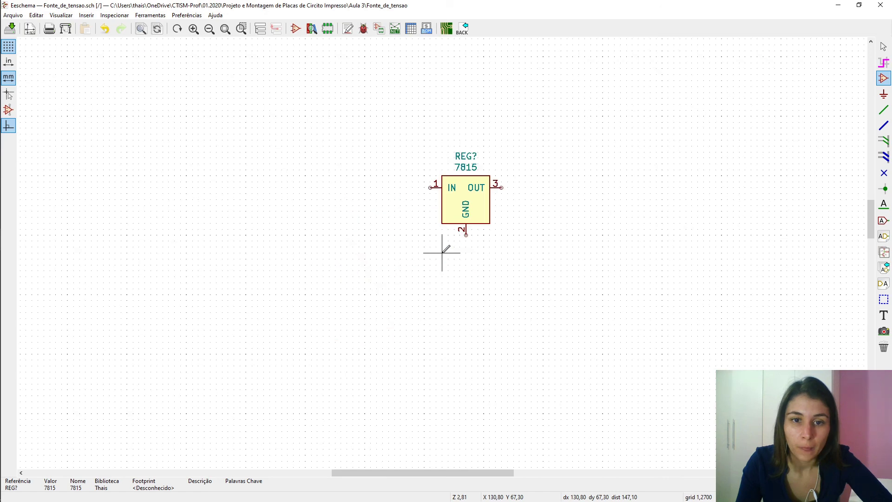